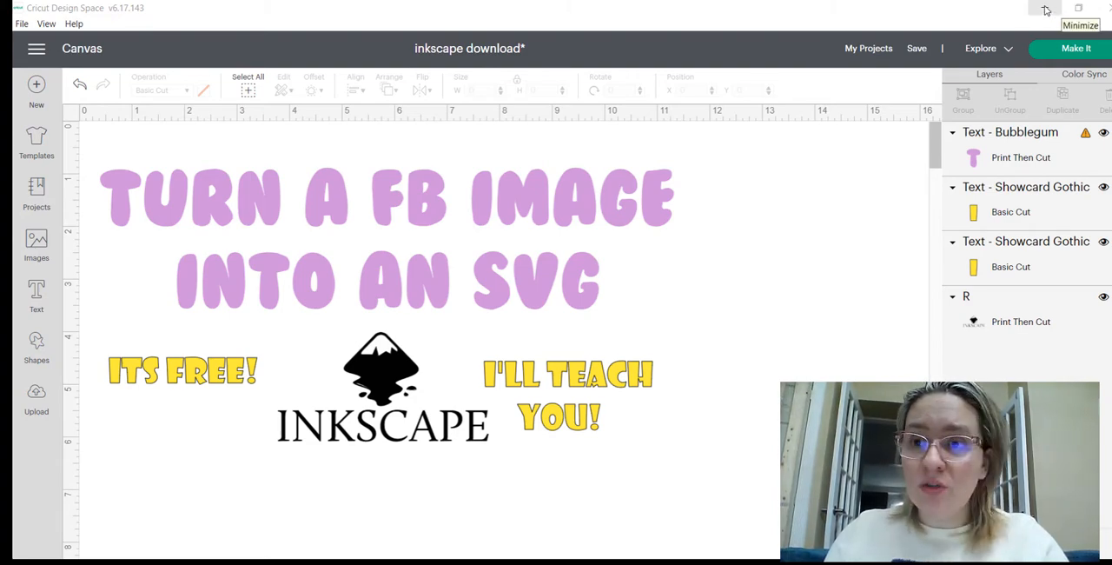
# Step: Switch from the Cricut canvas to the Facebook group page in the browser and collapse the group management sidebar
pyautogui.click(1047, 10)
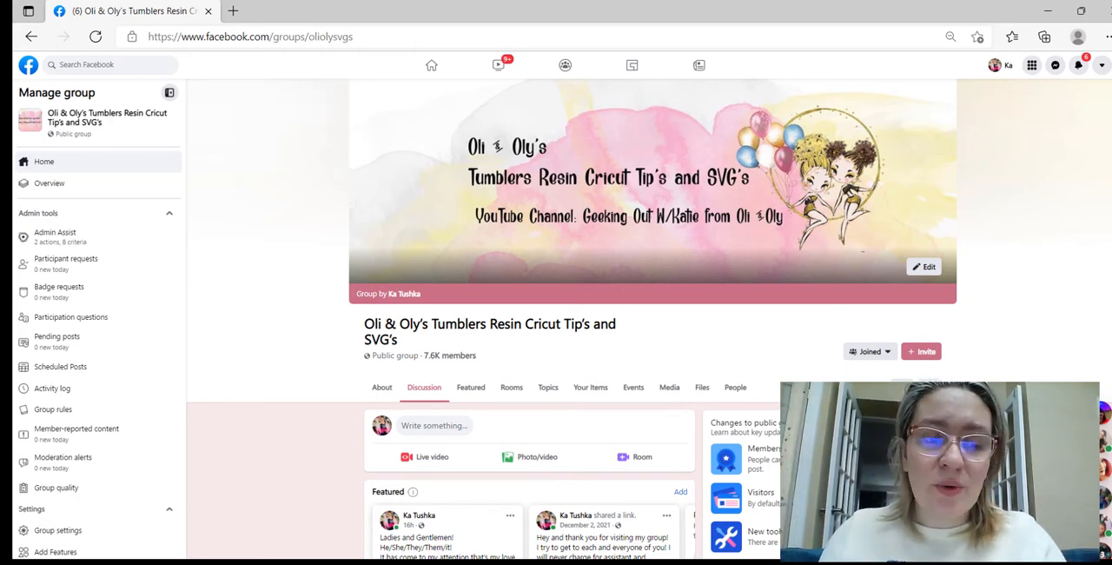
pyautogui.scroll(-2, 1075, 138)
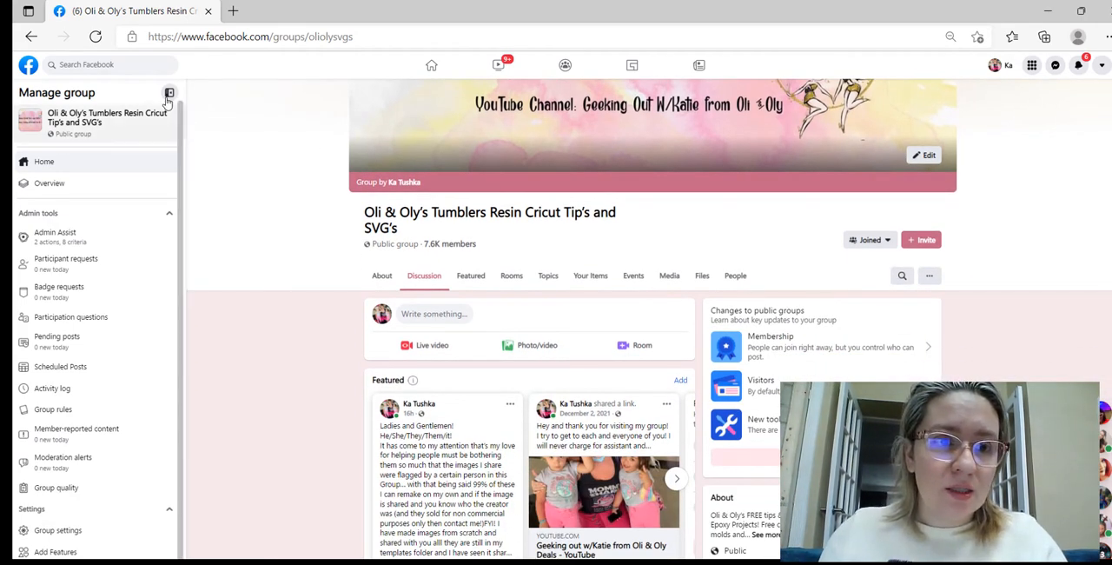
pyautogui.click(169, 92)
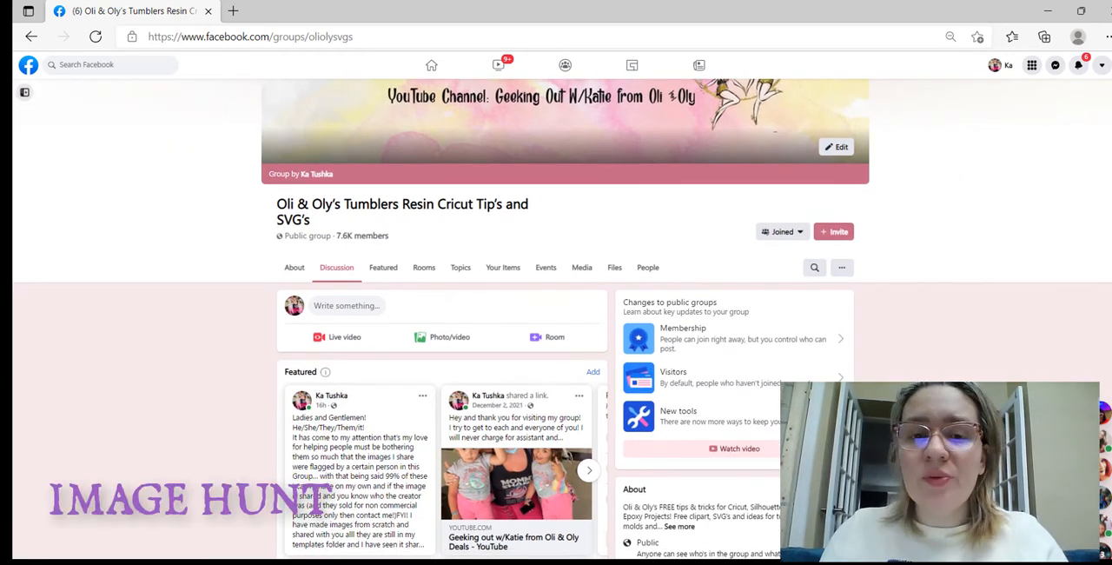
pyautogui.scroll(2, 562, 319)
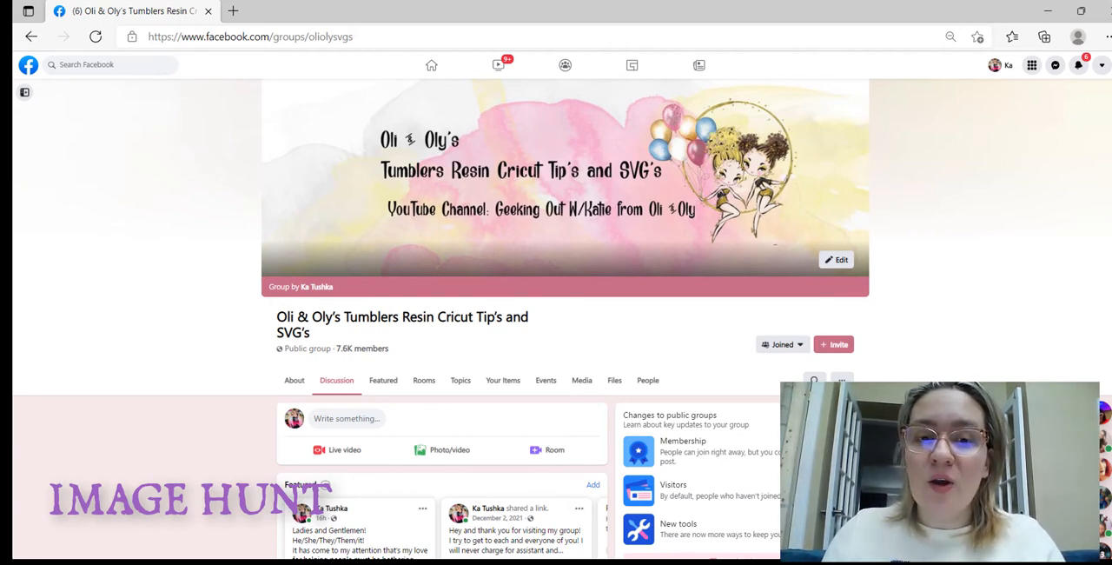
# Step: Open the "You're My Sweetheart" image from the Valentine album in the group's media
pyautogui.rightClick(861, 119)
pyautogui.scroll(-1, 861, 119)
pyautogui.scroll(-3, 562, 319)
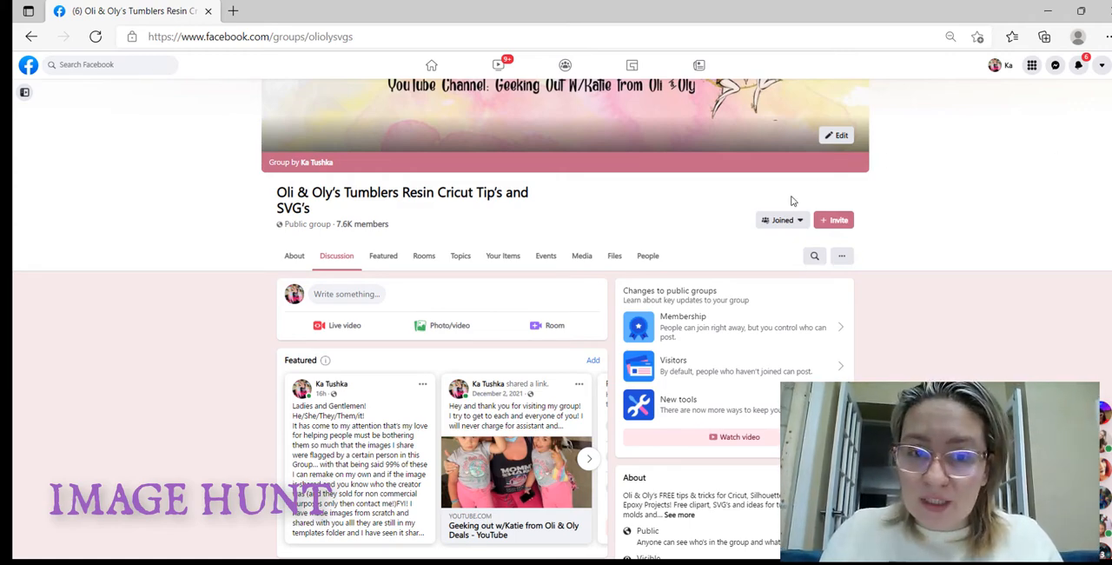
pyautogui.click(583, 264)
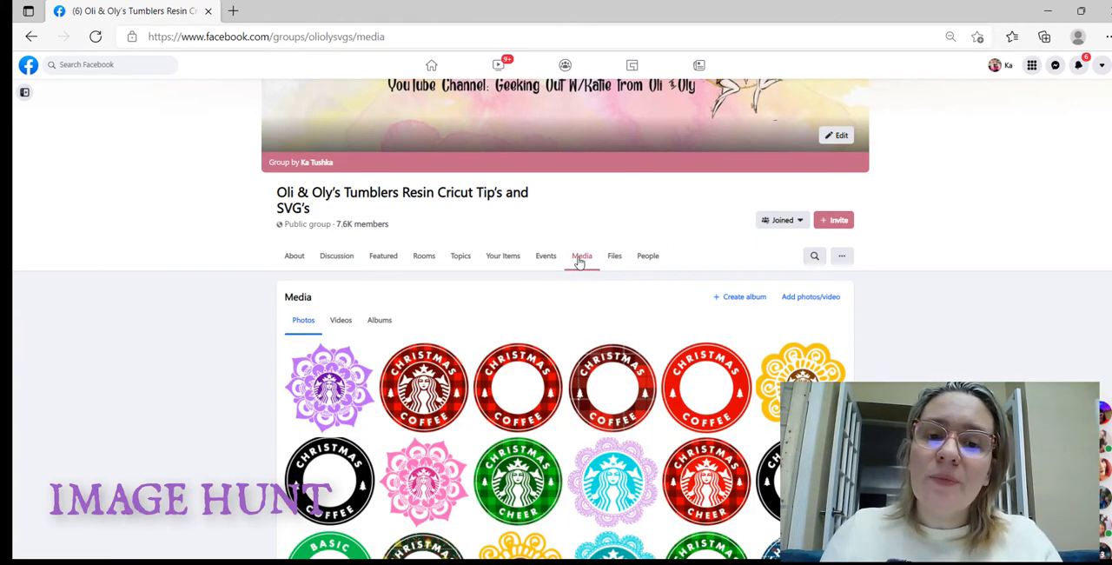
pyautogui.click(375, 323)
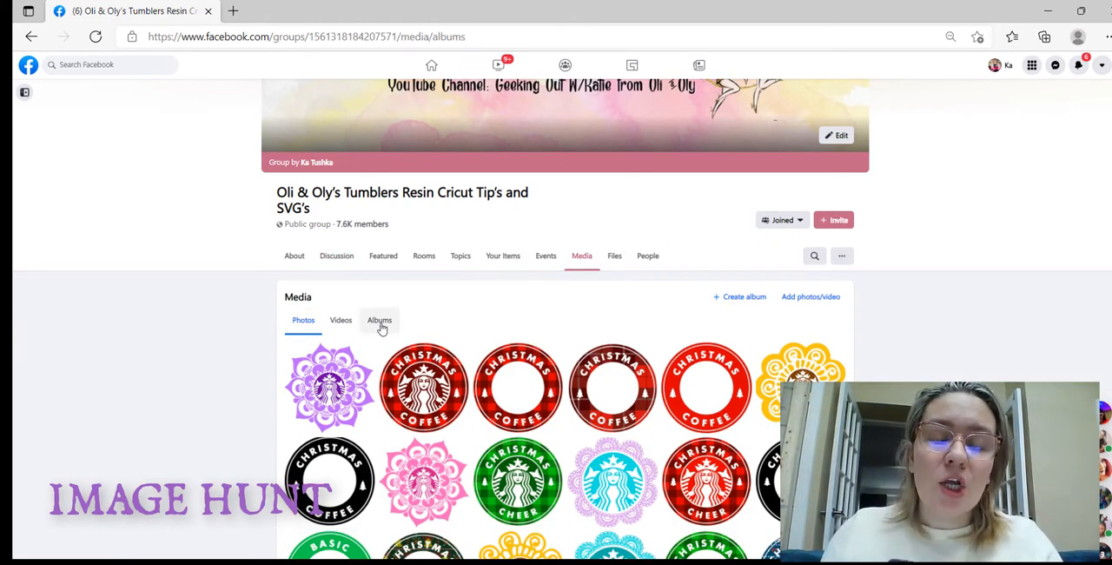
pyautogui.scroll(-1, 366, 345)
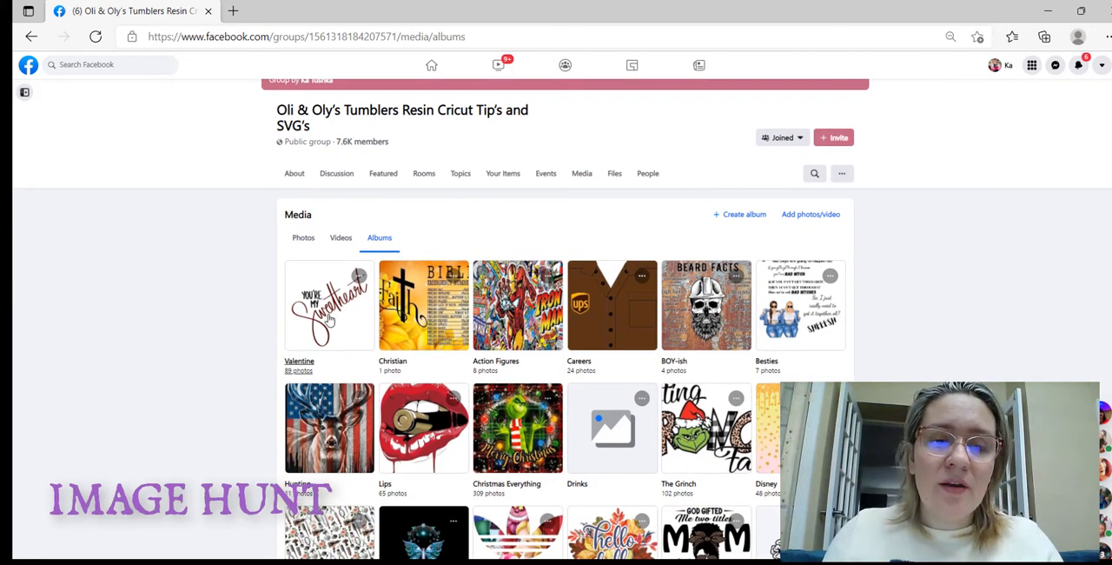
pyautogui.click(338, 314)
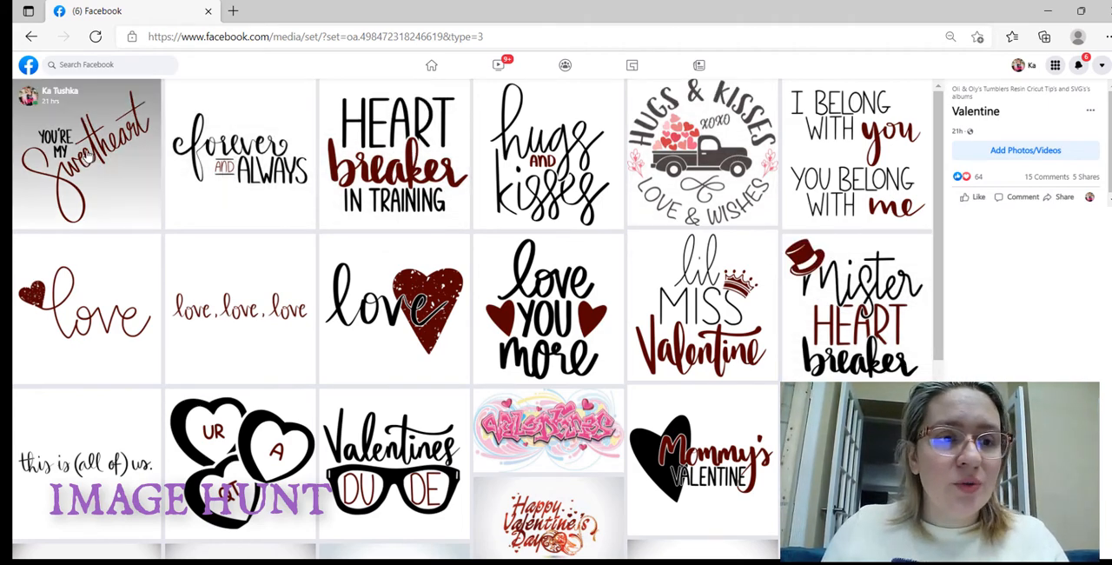
pyautogui.click(92, 160)
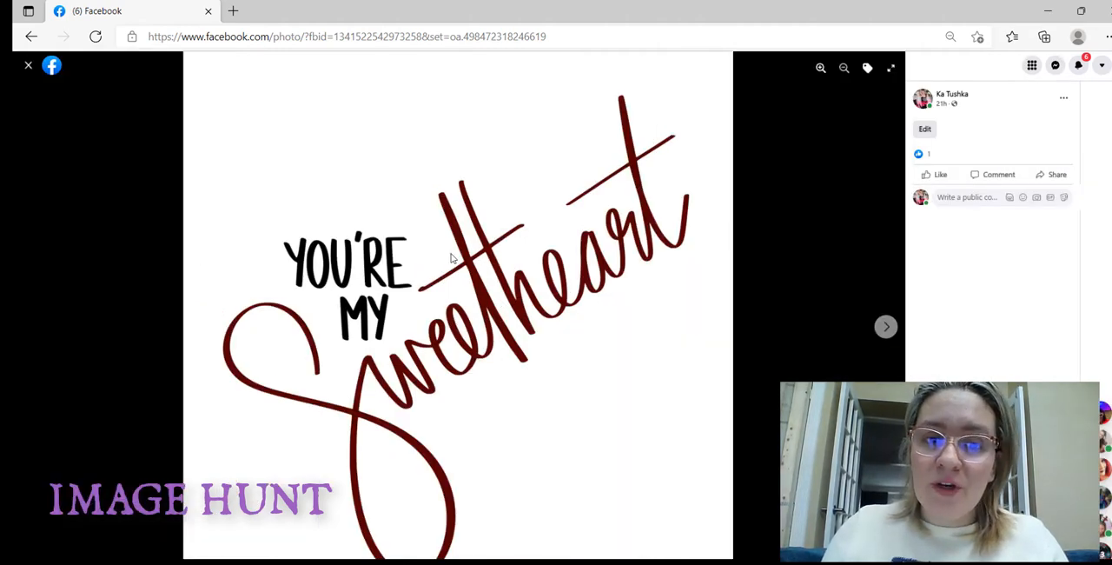
# Step: Try to save the "You're My Sweetheart" image to the Lesson 7 How to SVG folder, then return to the album
pyautogui.rightClick(493, 208)
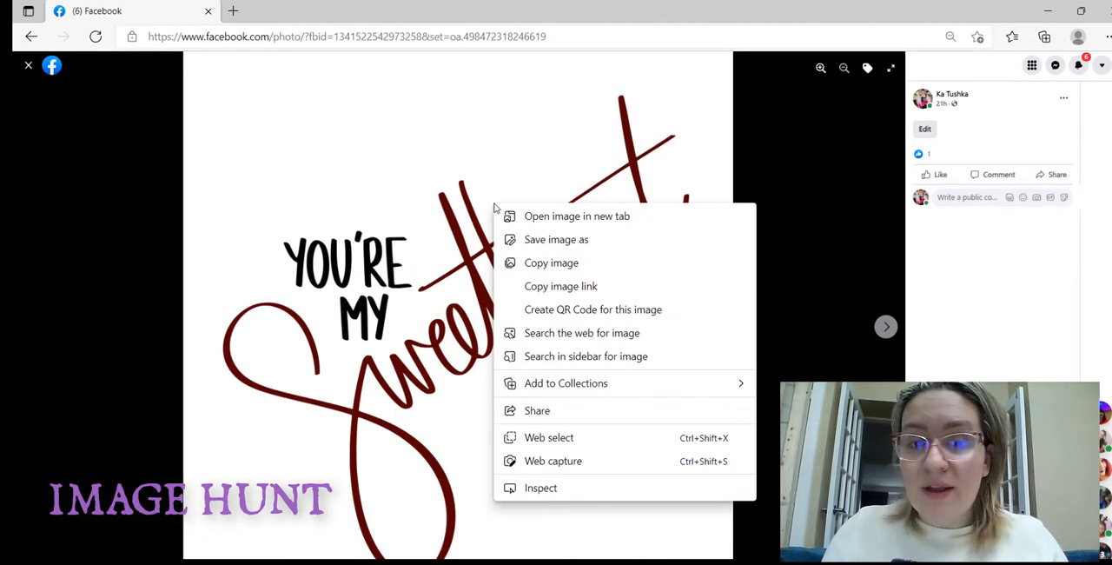
pyautogui.click(544, 246)
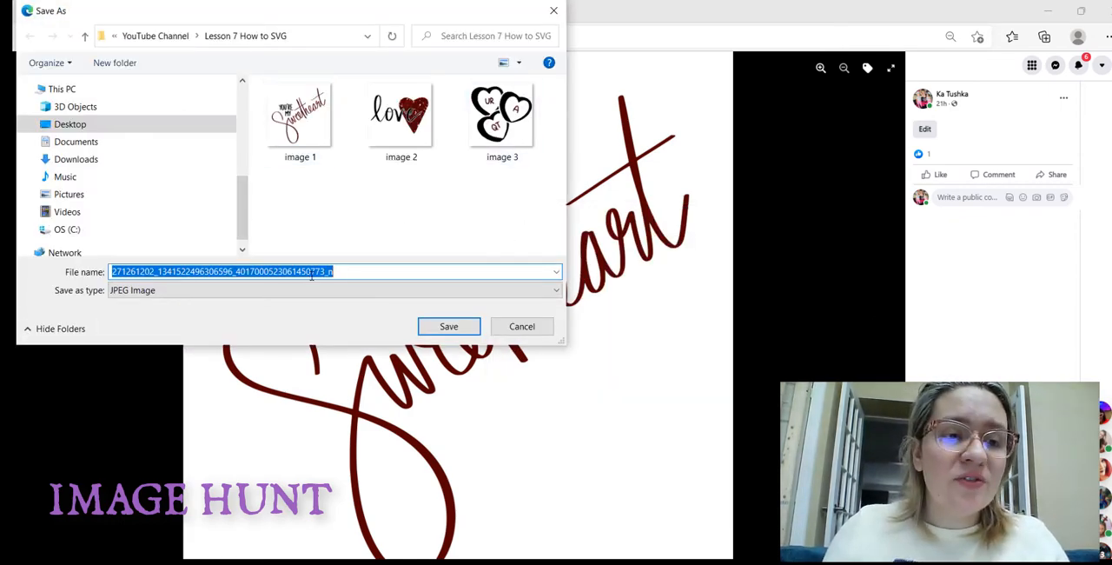
pyautogui.click(160, 292)
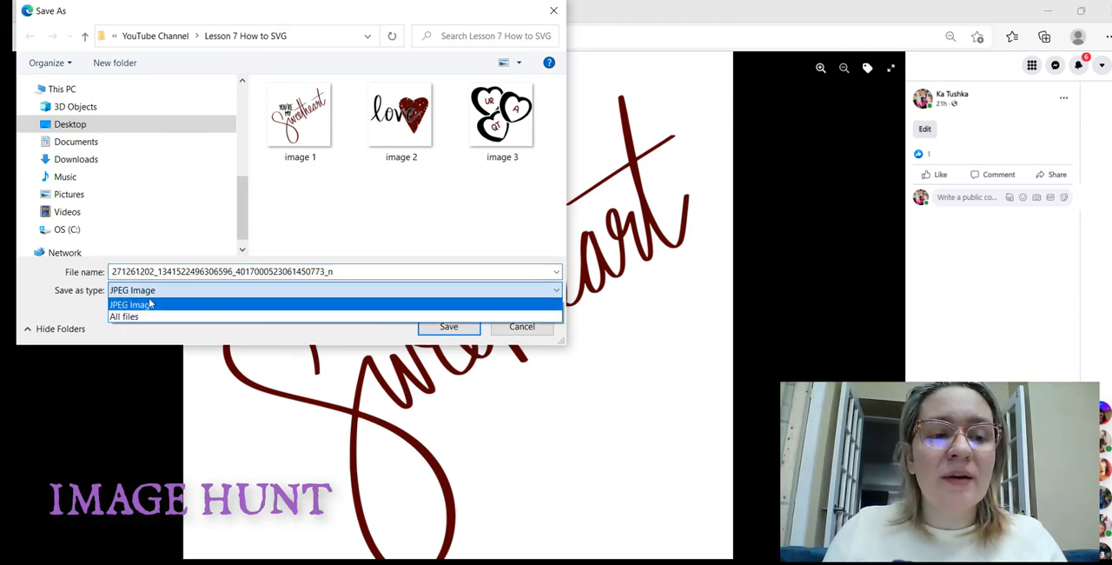
pyautogui.click(193, 335)
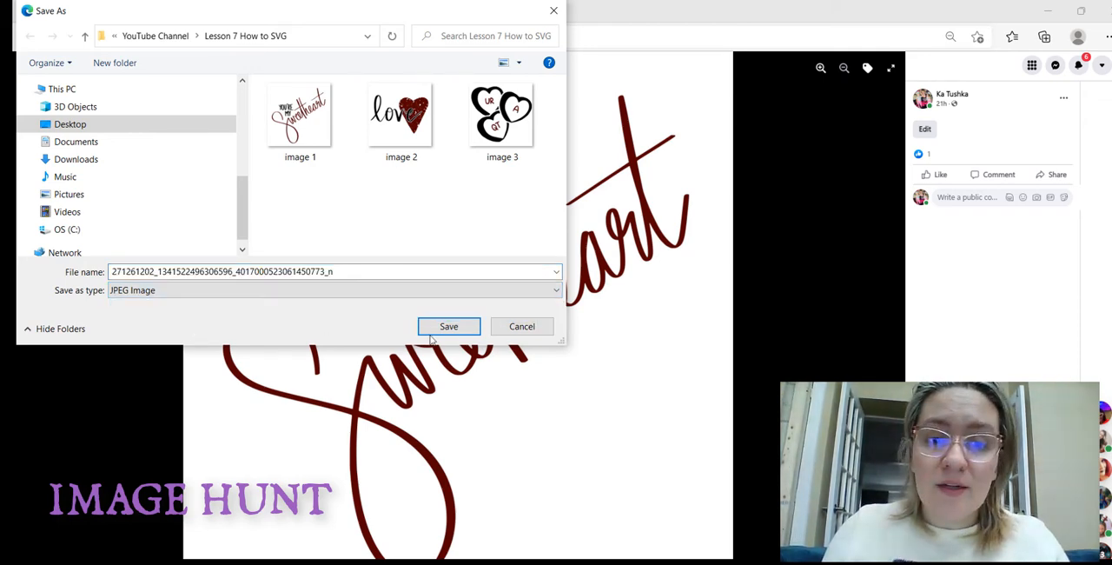
pyautogui.click(523, 327)
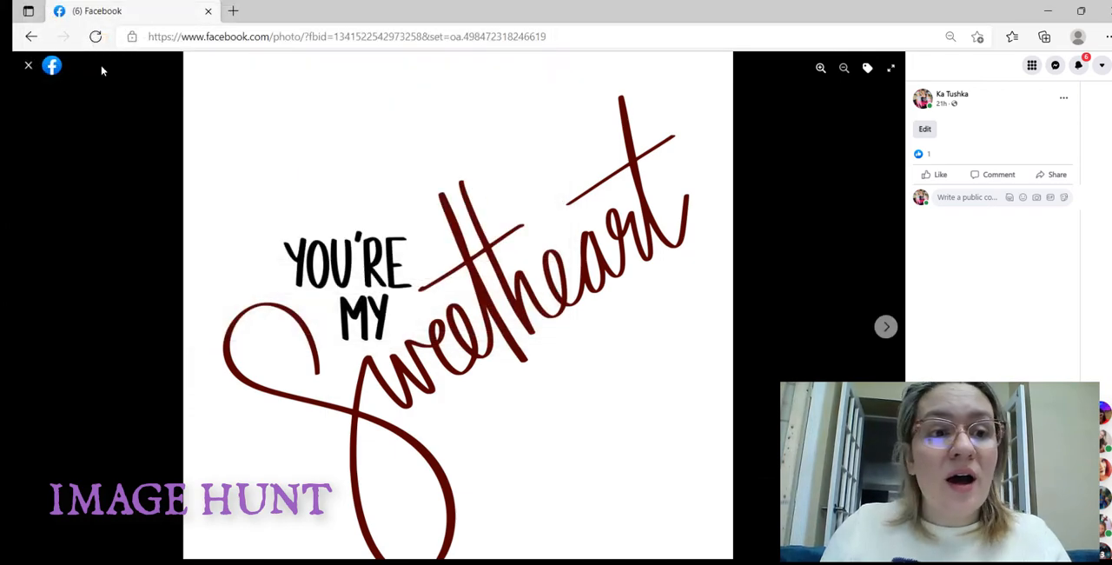
pyautogui.click(26, 67)
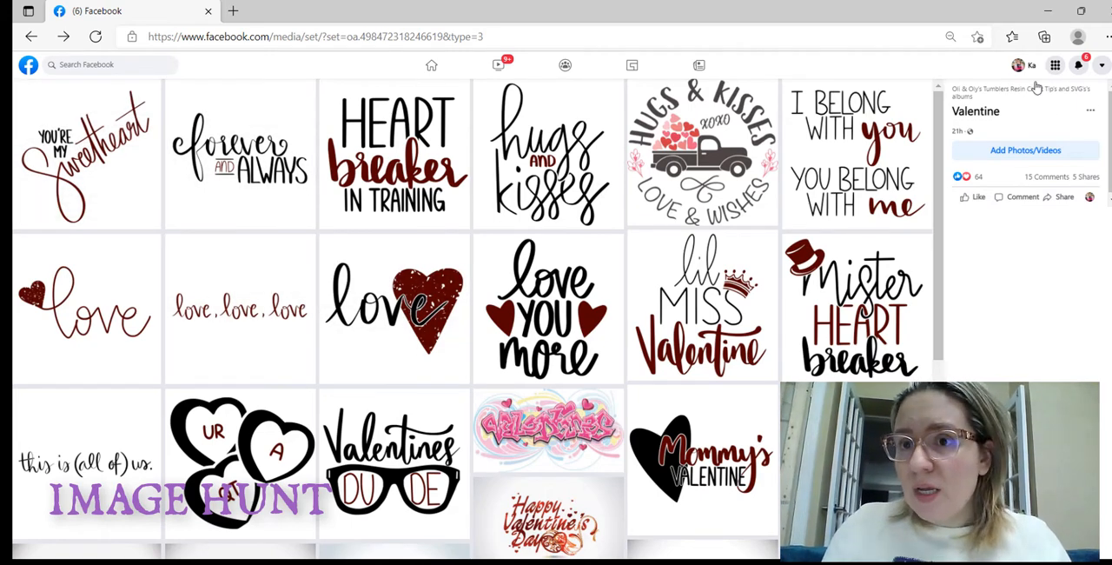
# Step: Switch to Inkscape and create a new blank document
pyautogui.click(1048, 16)
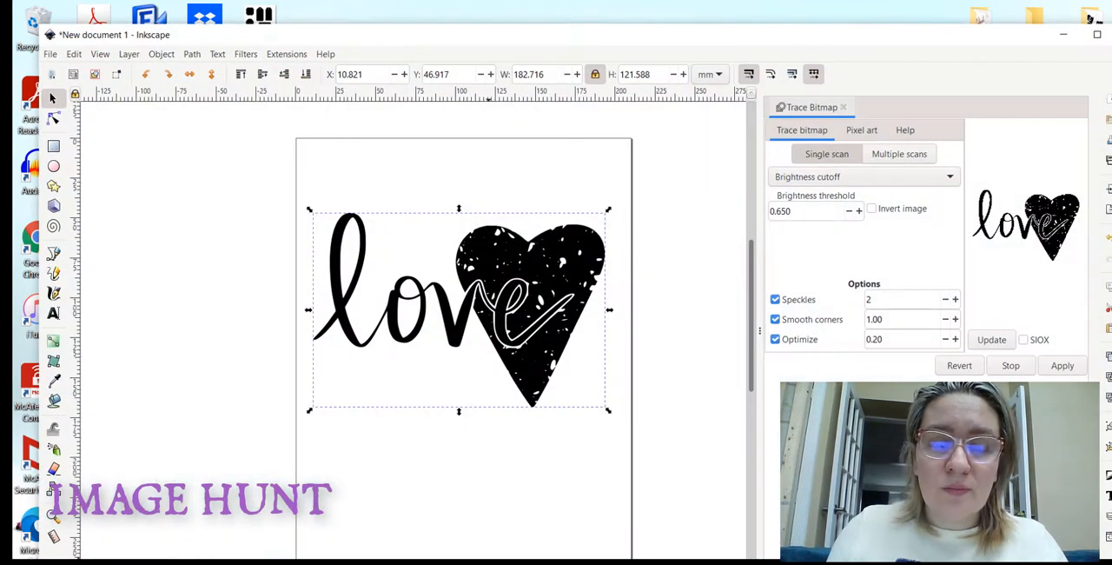
pyautogui.click(51, 54)
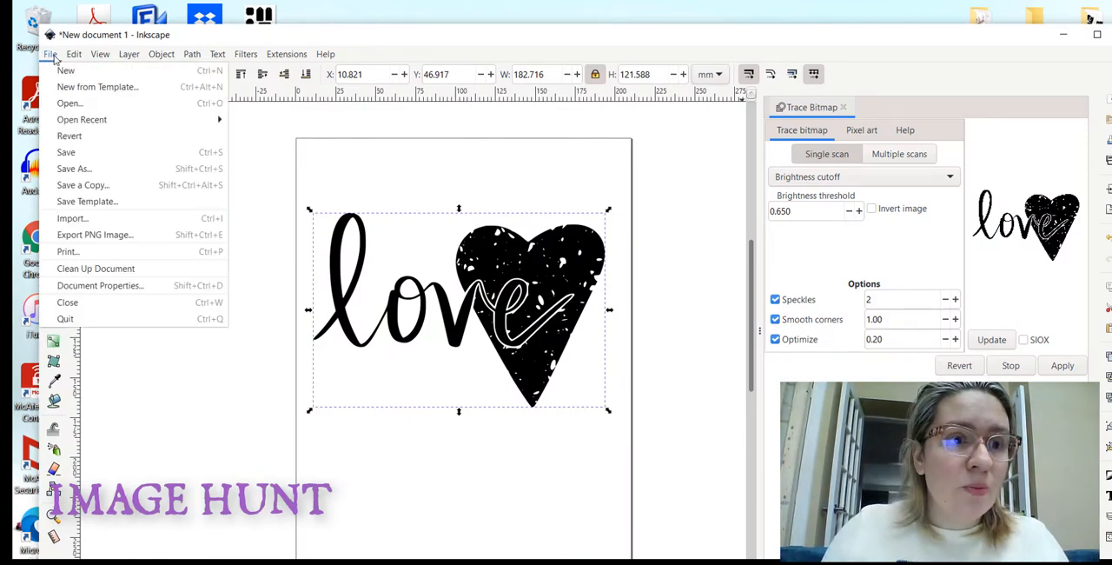
pyautogui.click(52, 56)
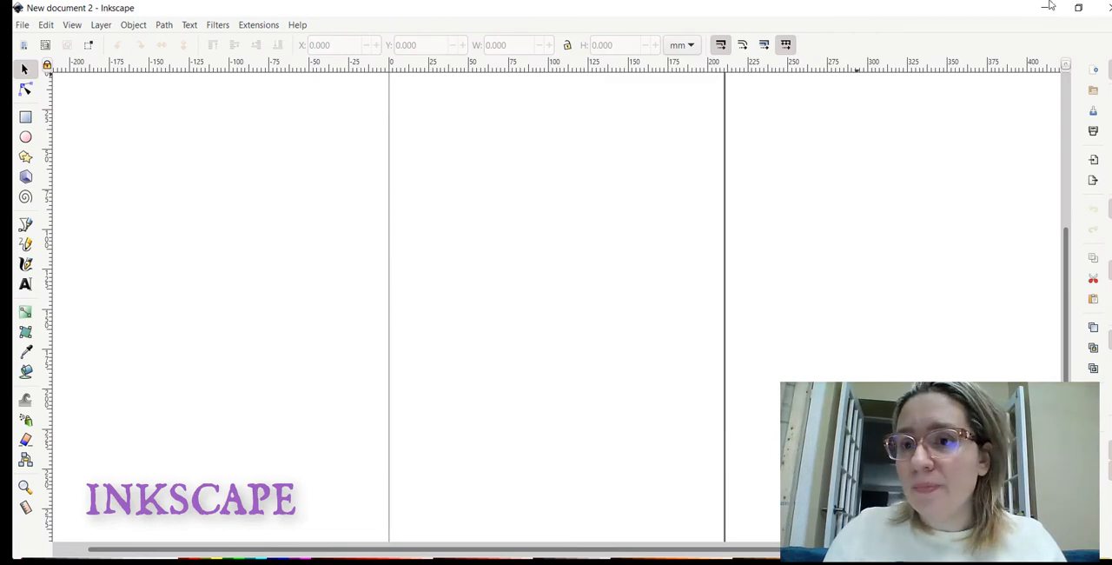
# Step: Reduce the new document's window from full screen, minimize the "love" heart document, and reposition the new window
pyautogui.click(1079, 8)
pyautogui.click(1032, 53)
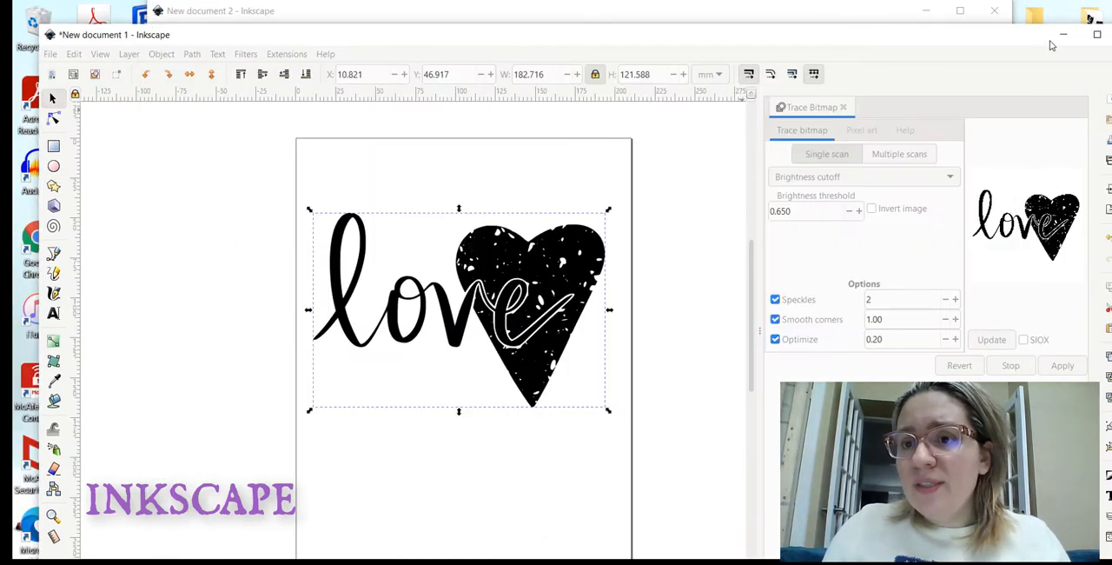
pyautogui.click(1062, 35)
pyautogui.moveTo(857, 17); pyautogui.dragTo(781, 18)
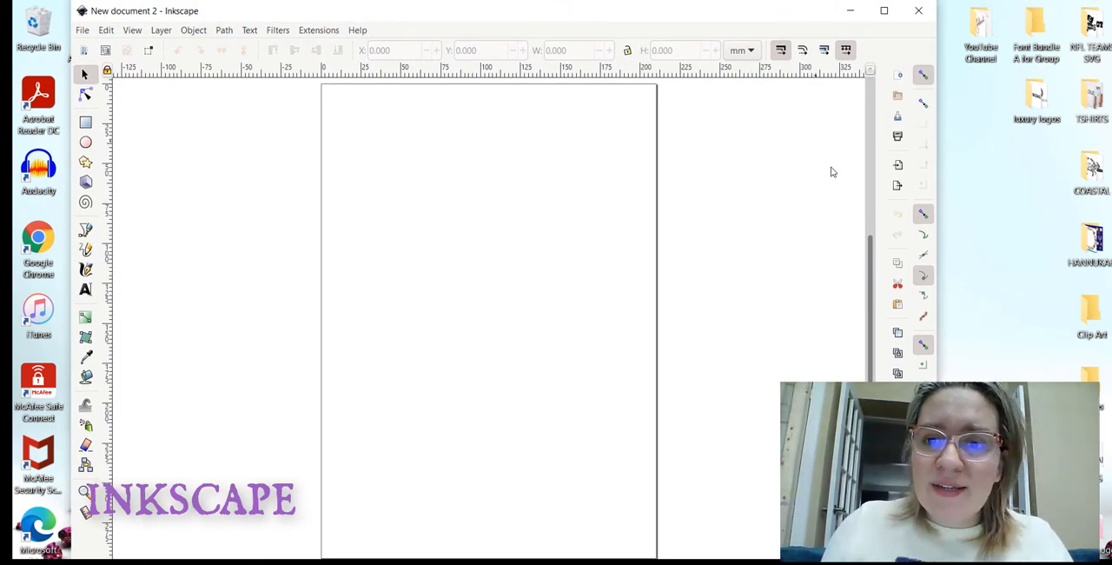
pyautogui.moveTo(872, 280); pyautogui.dragTo(872, 268)
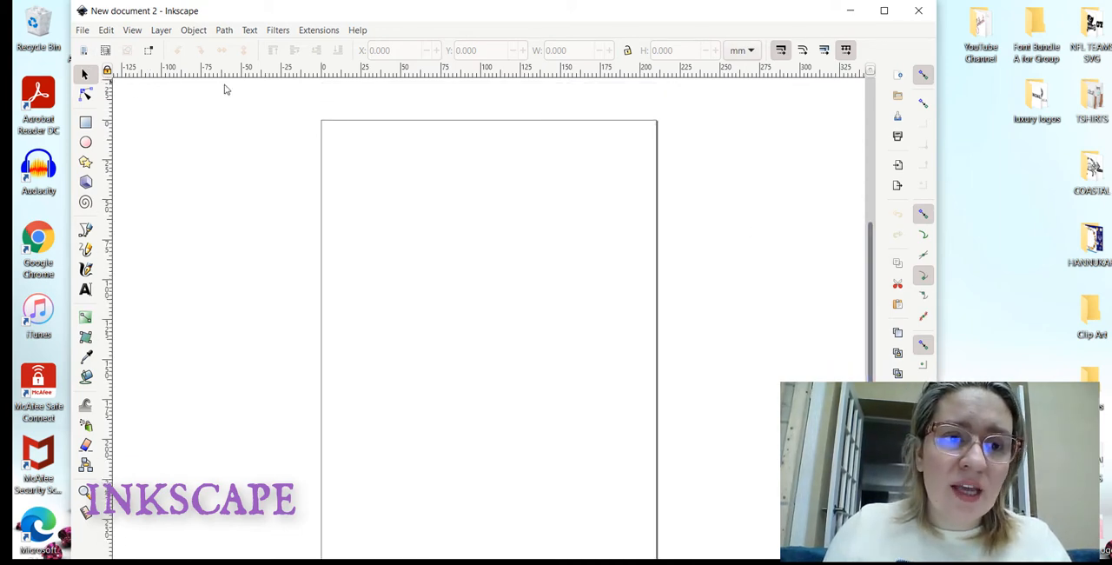
# Step: Set both the document's display units and its custom page size units to inches
pyautogui.click(79, 30)
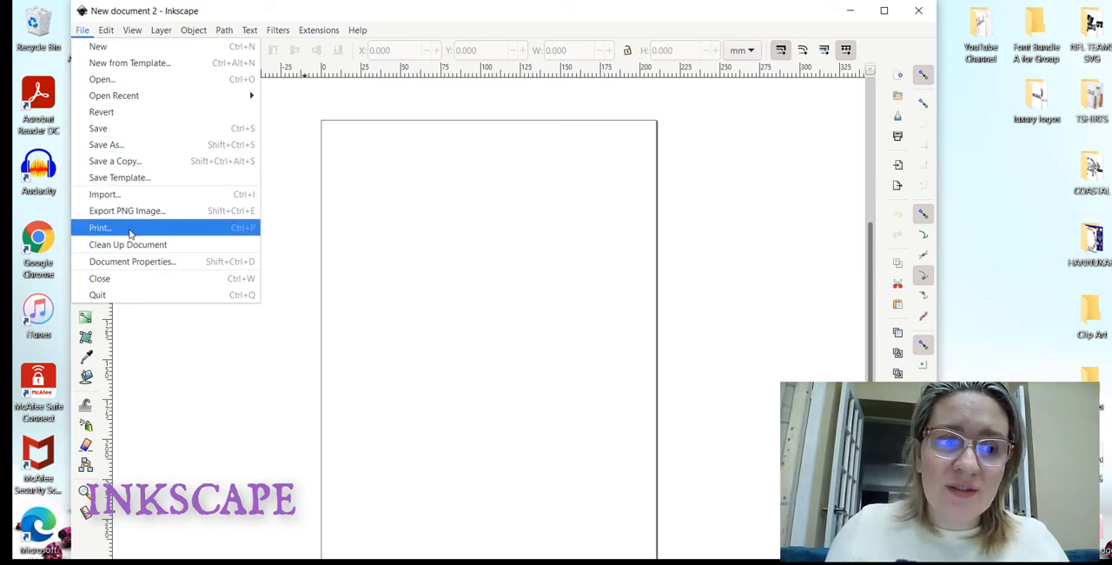
pyautogui.click(137, 264)
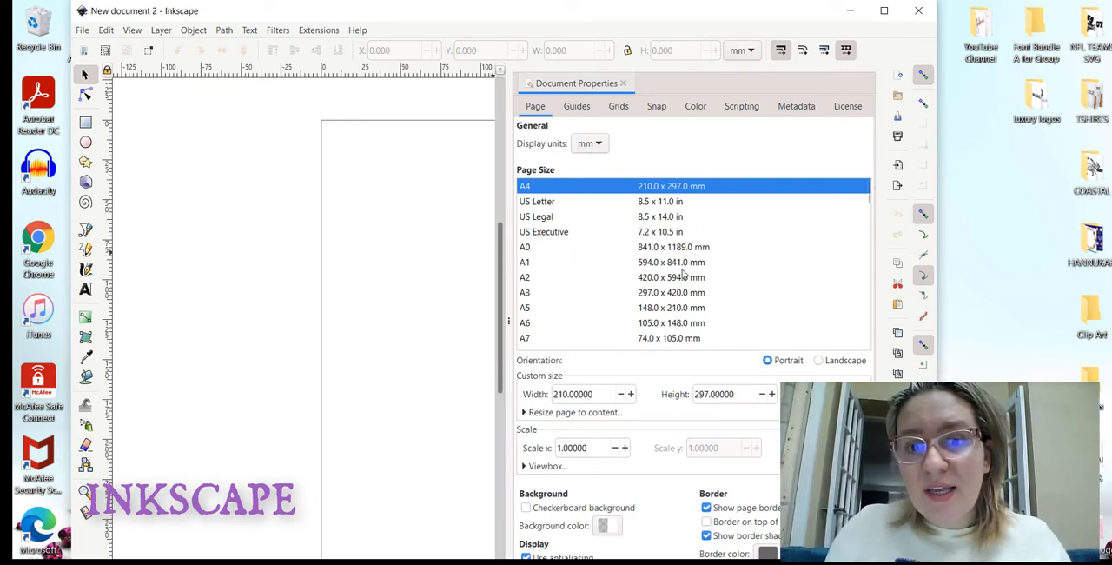
pyautogui.click(606, 145)
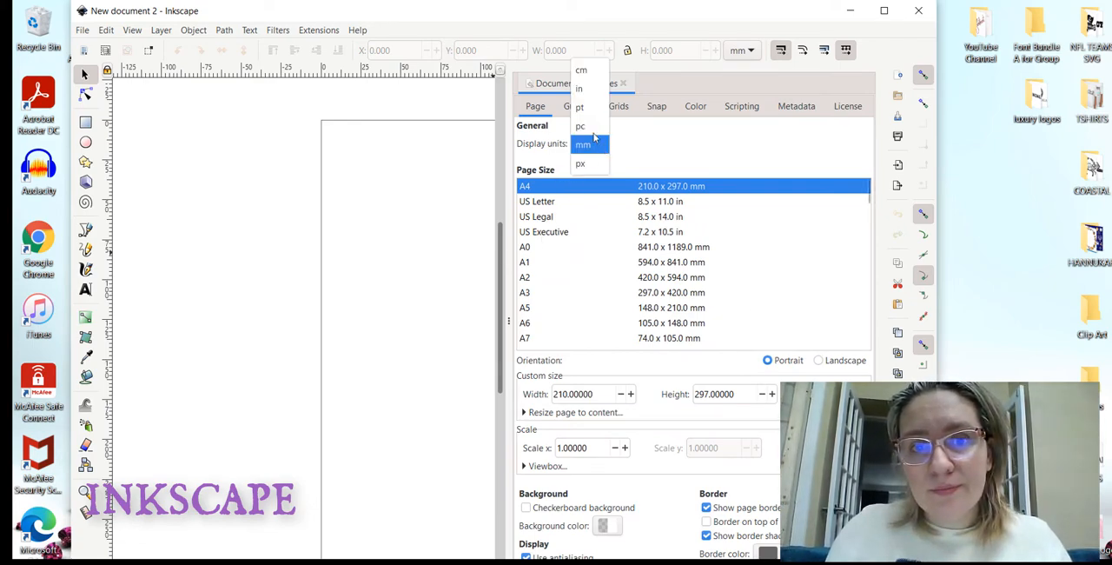
pyautogui.click(580, 88)
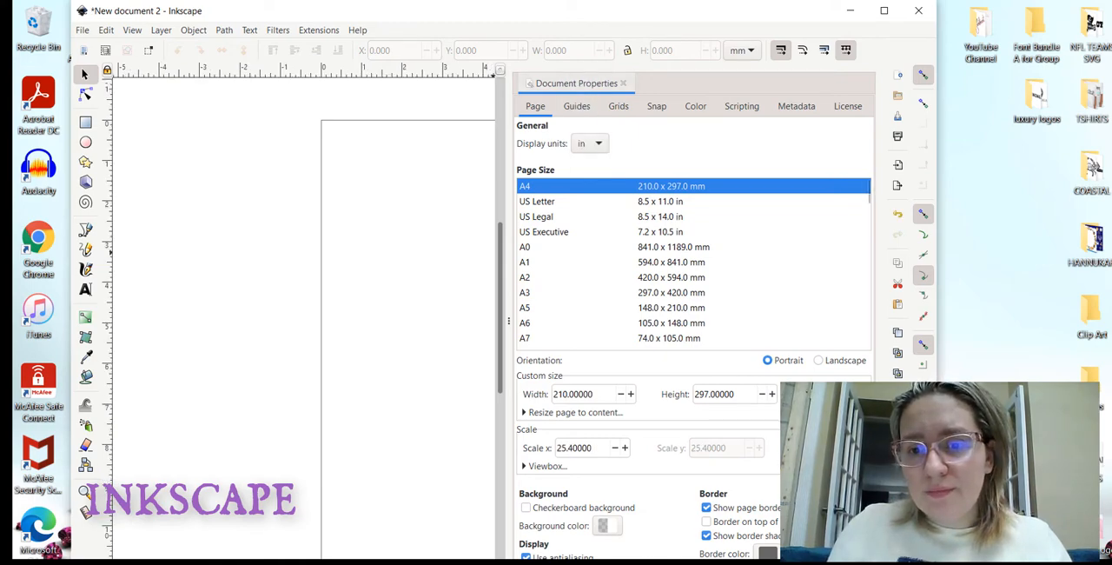
pyautogui.click(846, 394)
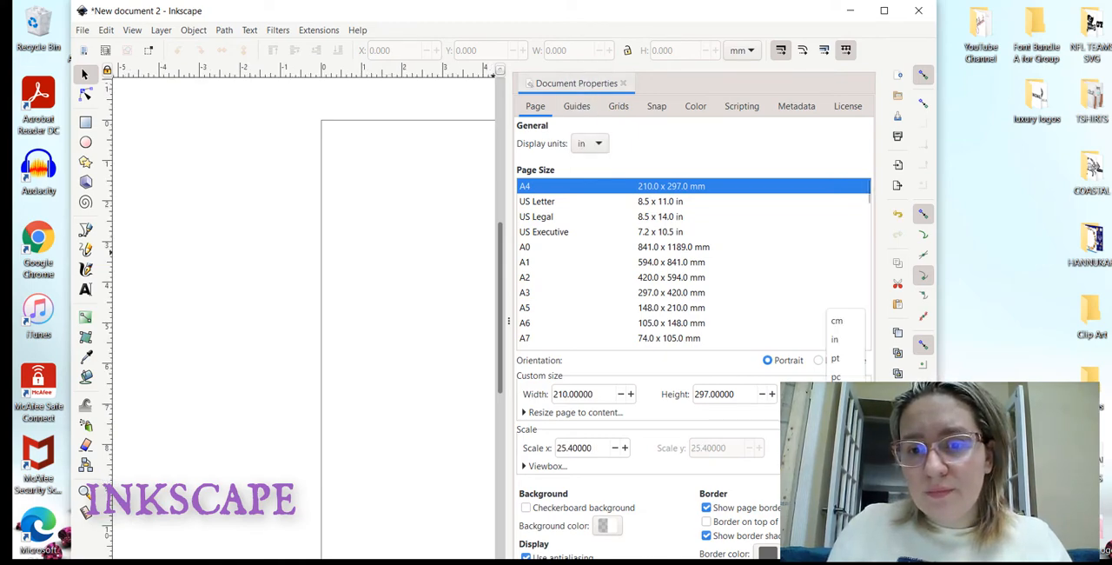
pyautogui.click(836, 339)
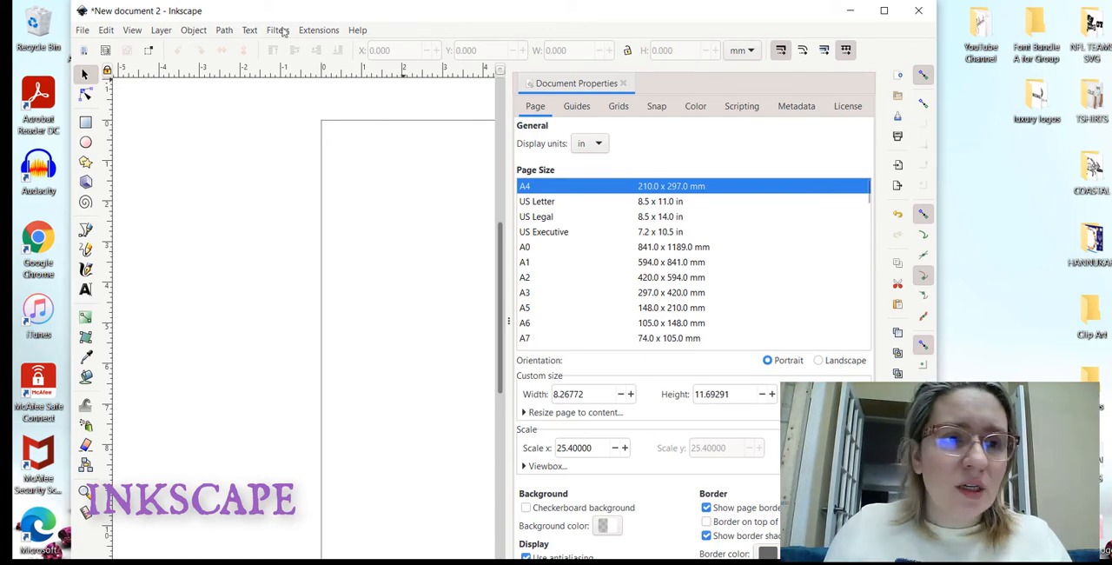
pyautogui.click(624, 84)
# Step: Set the page orientation to Landscape in the document properties
pyautogui.click(85, 31)
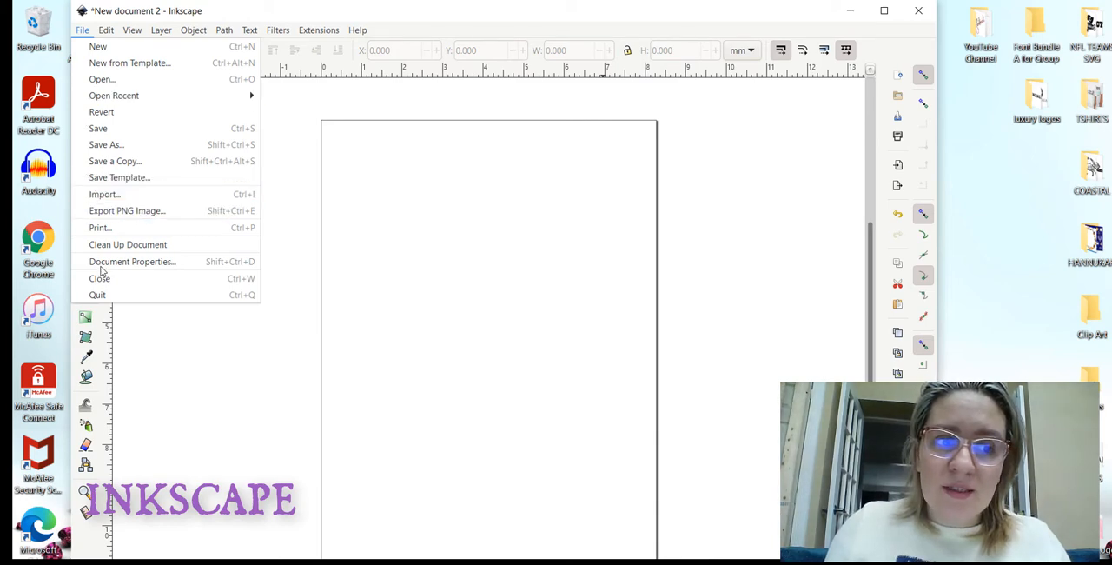
pyautogui.click(122, 262)
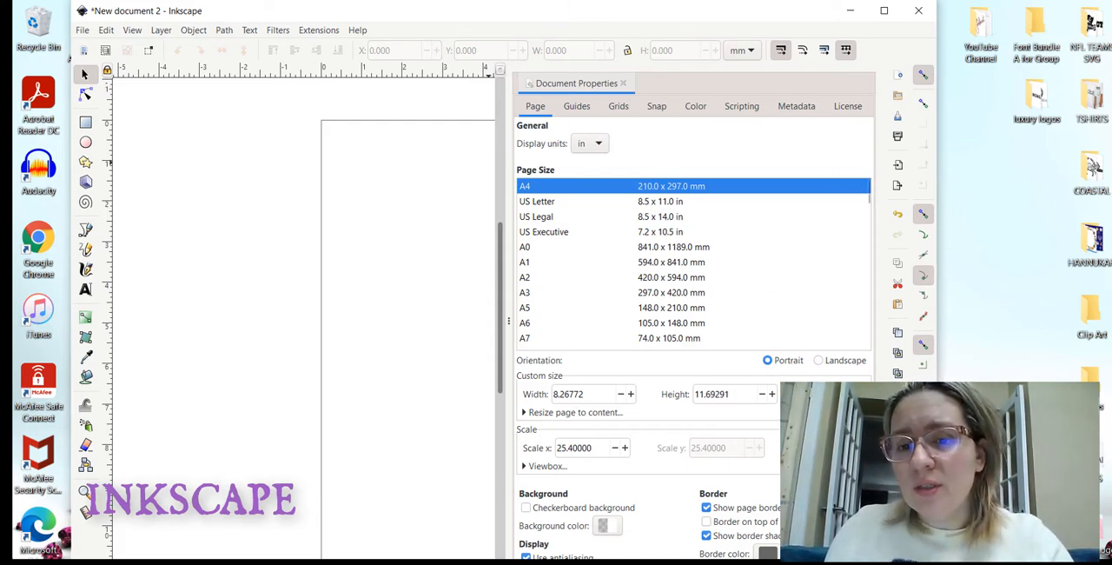
pyautogui.click(818, 361)
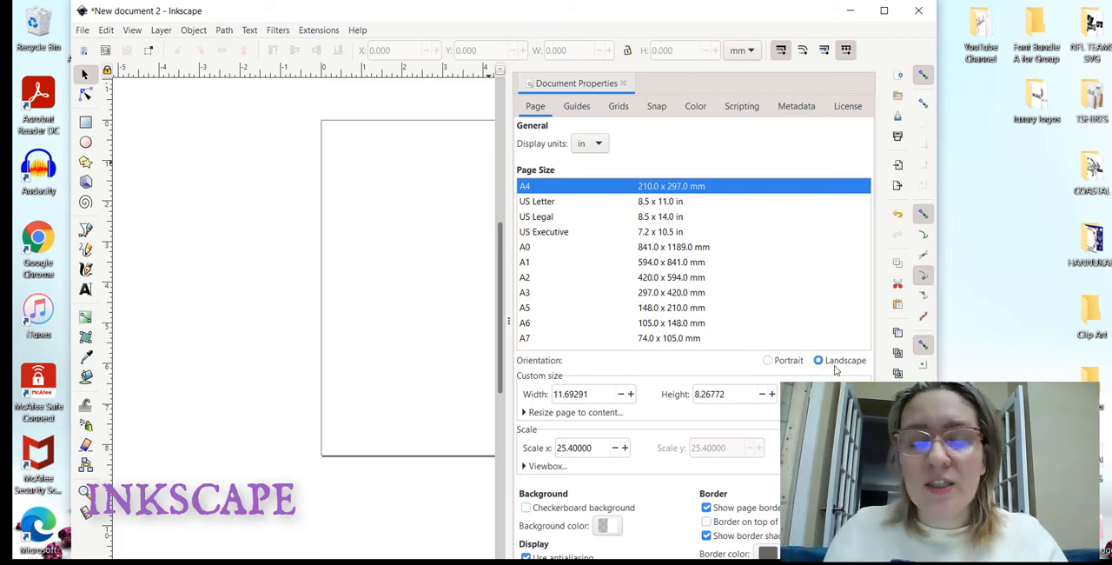
# Step: Examine the Rectangular and Axonometric grid type options, keep Rectangular grid, and close the document properties
pyautogui.click(620, 109)
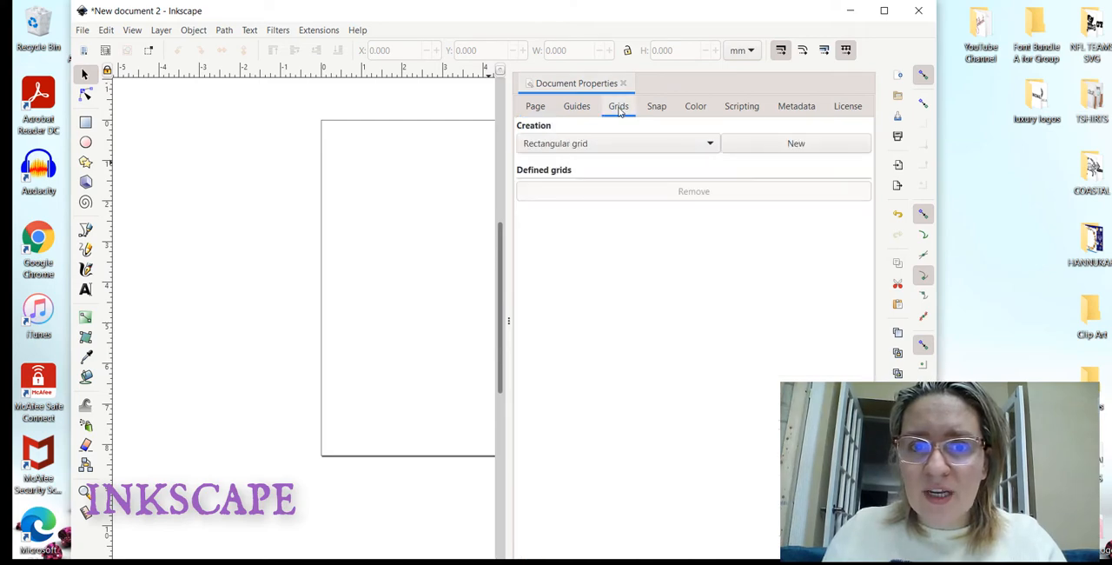
pyautogui.click(708, 144)
pyautogui.click(655, 166)
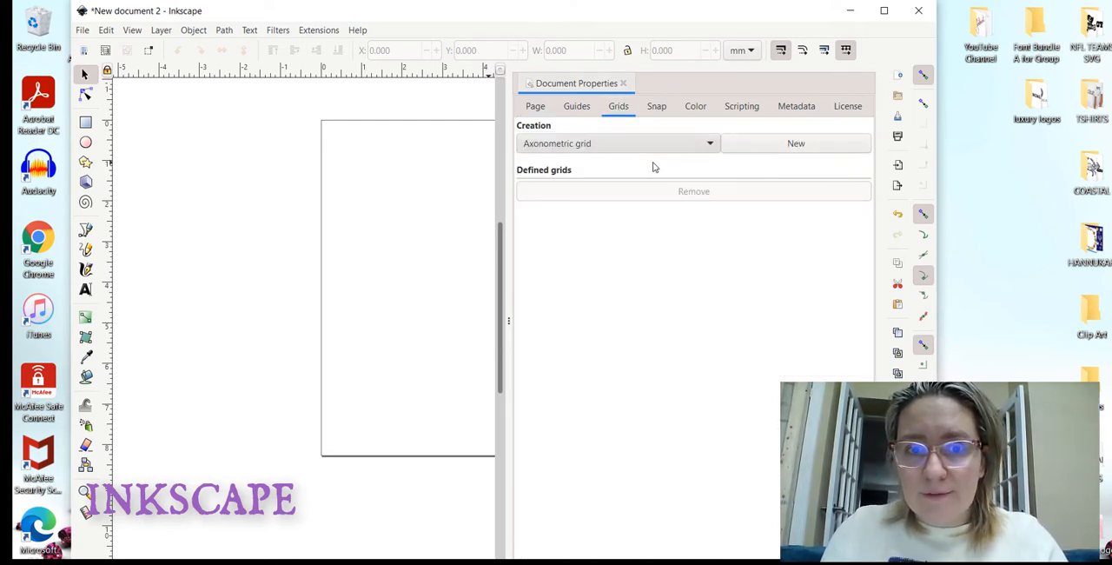
pyautogui.click(711, 145)
pyautogui.click(611, 124)
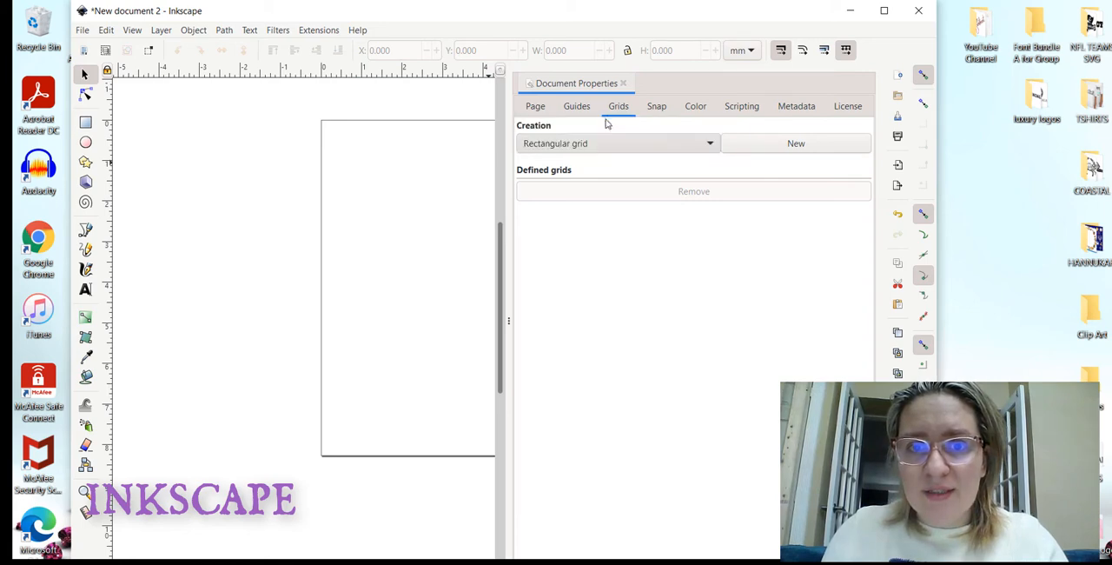
pyautogui.click(623, 83)
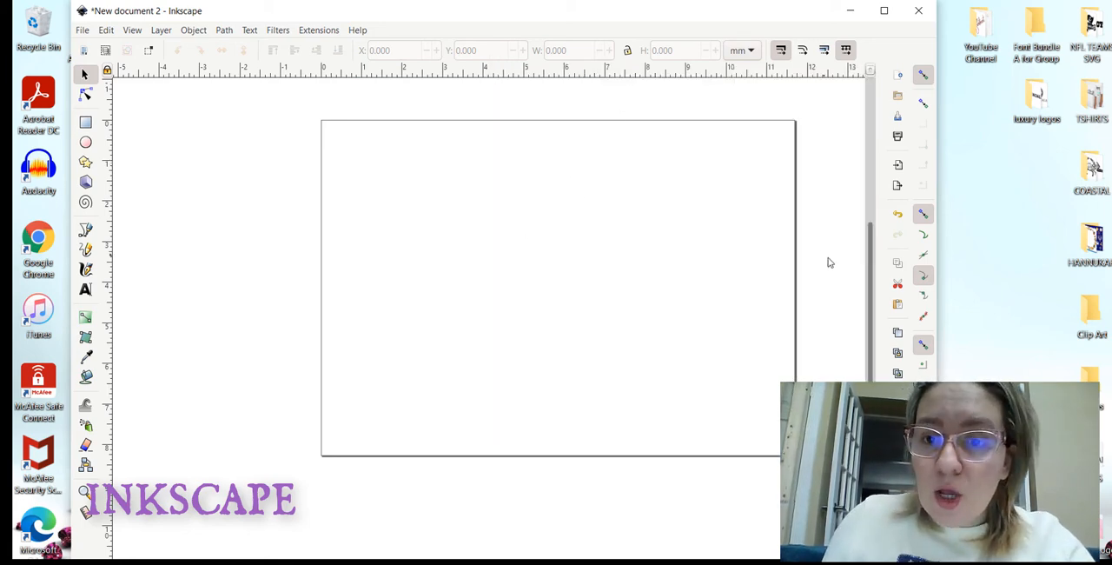
# Step: Move the Inkscape window clear of the desktop folders and open the "Lesson 7 How to SVG" folder inside YouTube Channel
pyautogui.moveTo(871, 252); pyautogui.dragTo(871, 246)
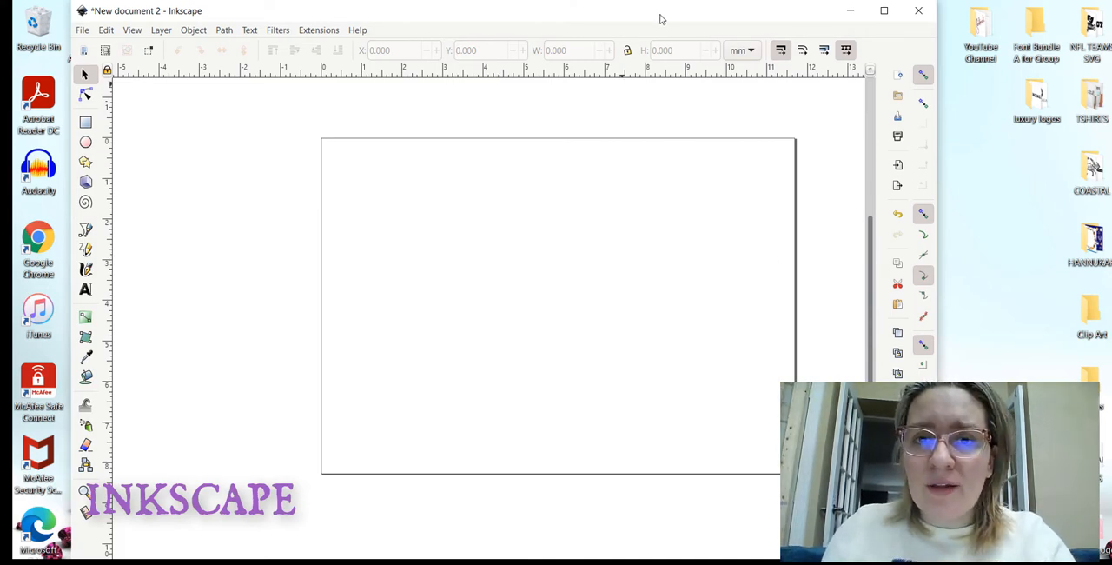
pyautogui.moveTo(659, 19); pyautogui.dragTo(916, 60)
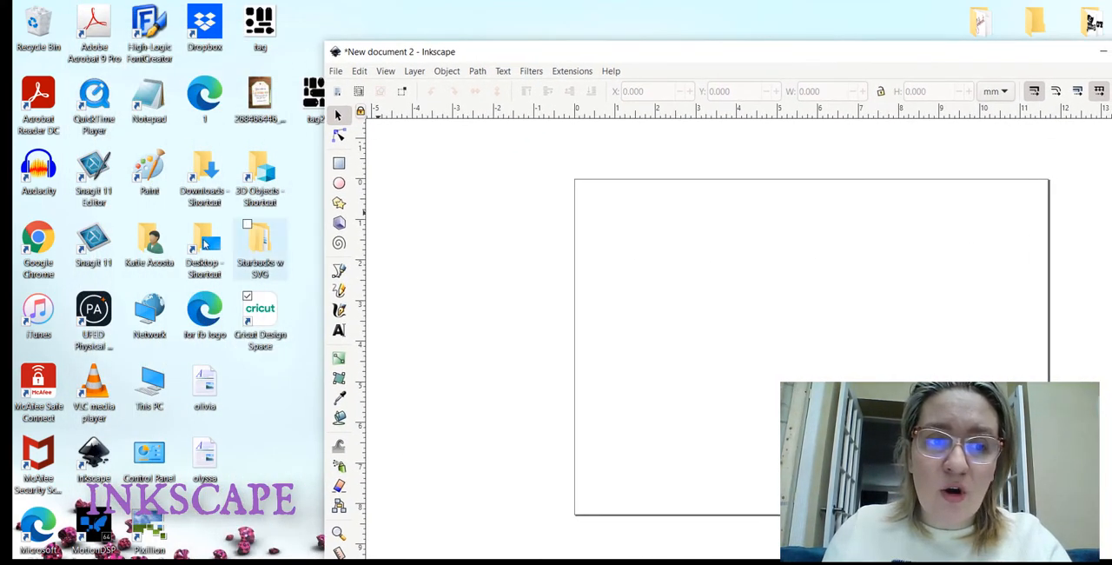
pyautogui.moveTo(682, 61); pyautogui.dragTo(508, 104)
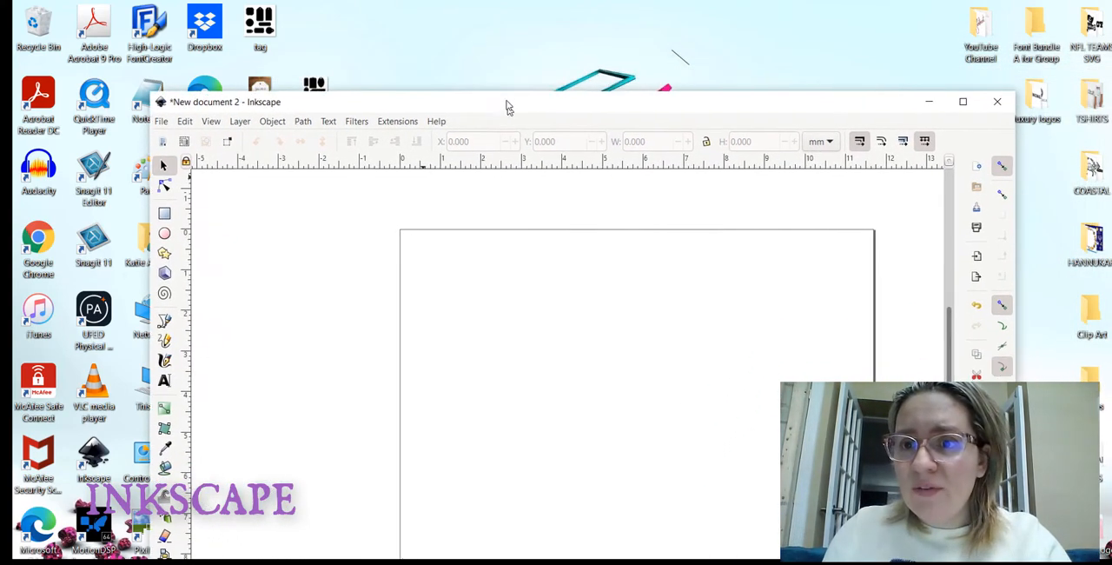
pyautogui.doubleClick(982, 36)
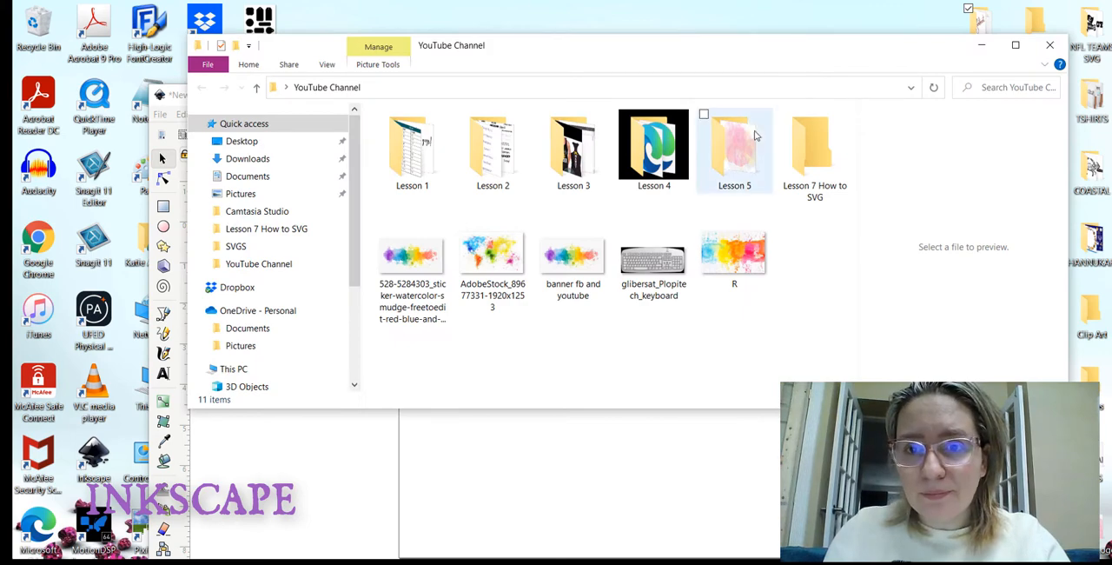
pyautogui.doubleClick(814, 149)
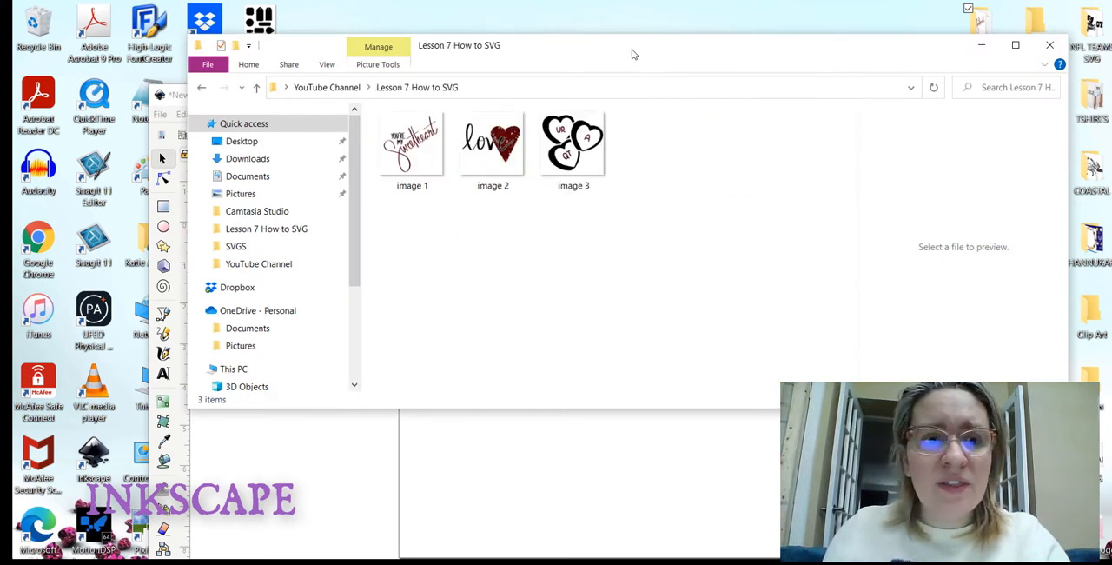
# Step: Arrange the Lesson 7 folder and Inkscape windows so the image thumbnails and the blank page are both accessible
pyautogui.moveTo(631, 52); pyautogui.dragTo(462, 24)
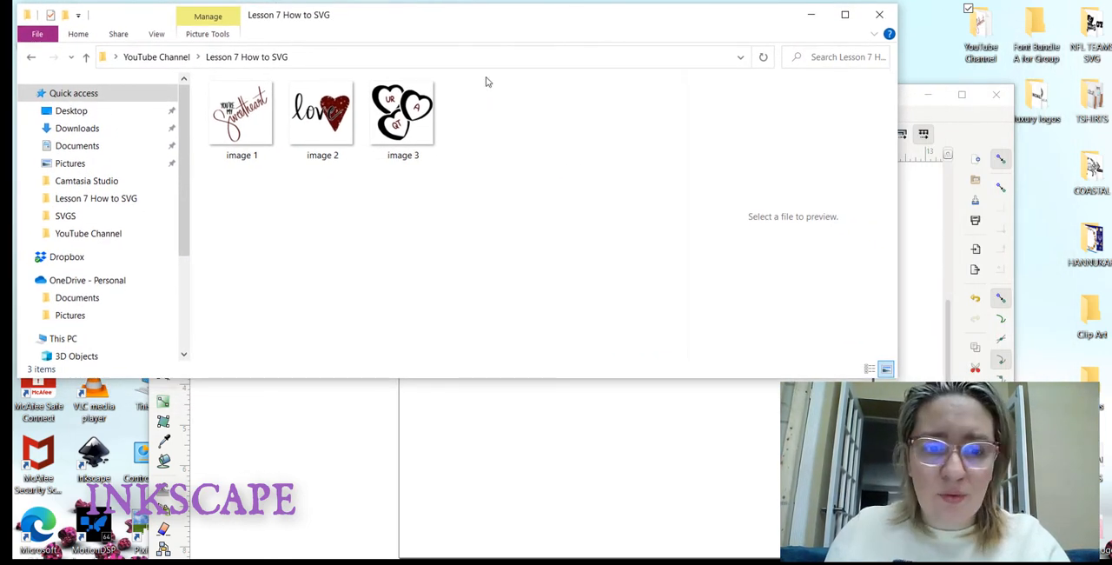
pyautogui.click(361, 410)
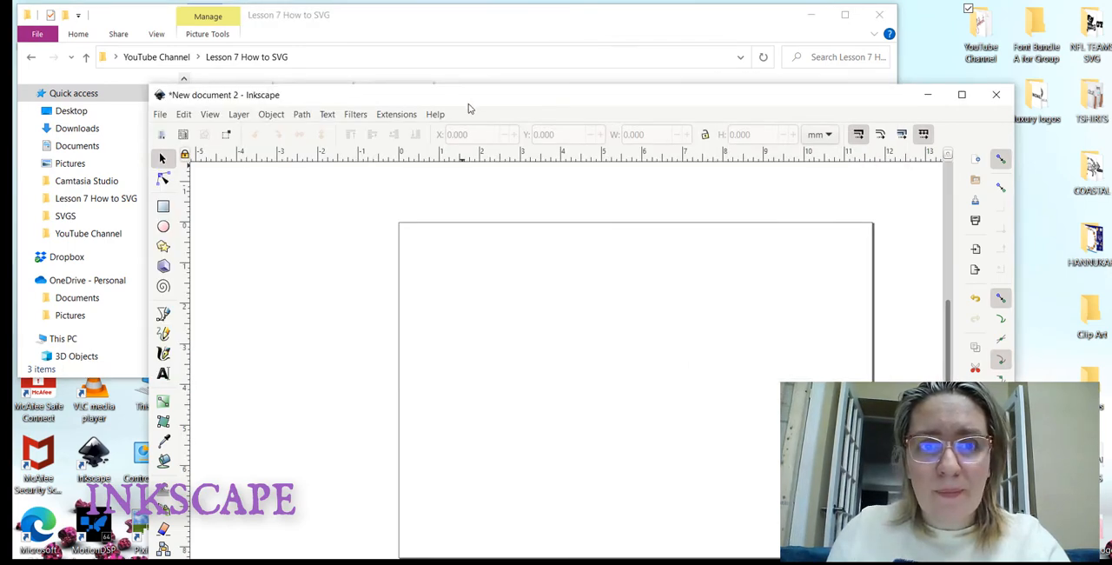
pyautogui.moveTo(466, 95); pyautogui.dragTo(562, 22)
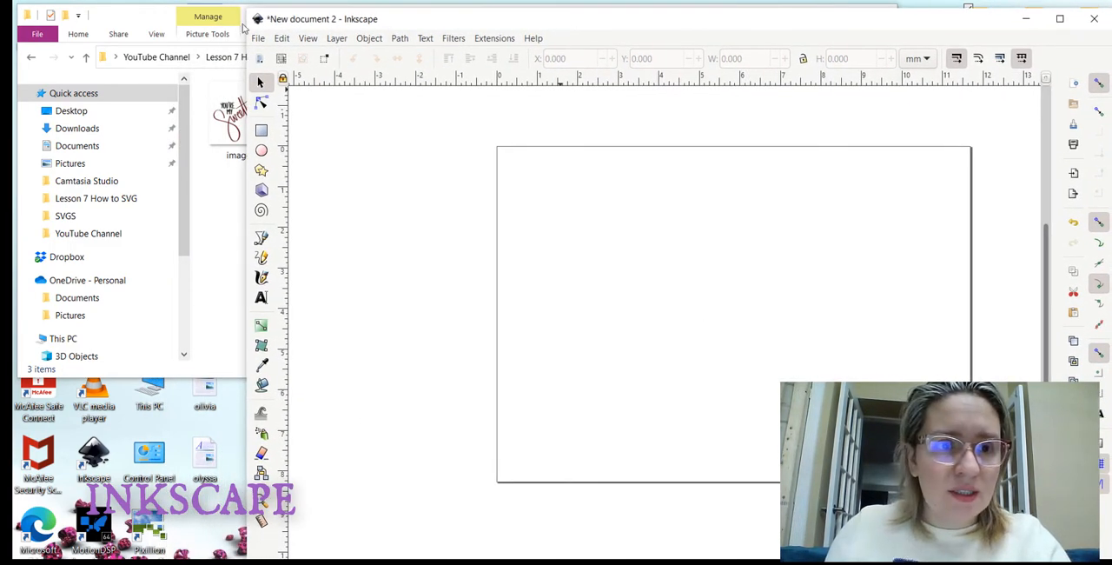
pyautogui.click(150, 27)
pyautogui.moveTo(318, 20); pyautogui.dragTo(226, 20)
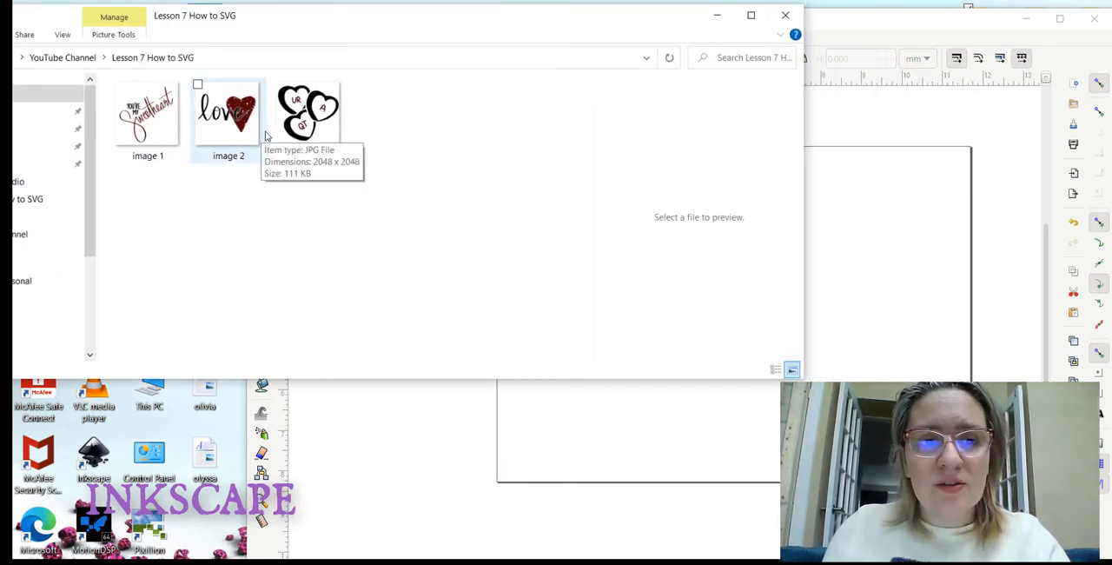
# Step: Import image 1 from the folder as an embedded image with DPI from file and rendering None (auto), and close the folder window
pyautogui.moveTo(147, 129); pyautogui.dragTo(855, 269)
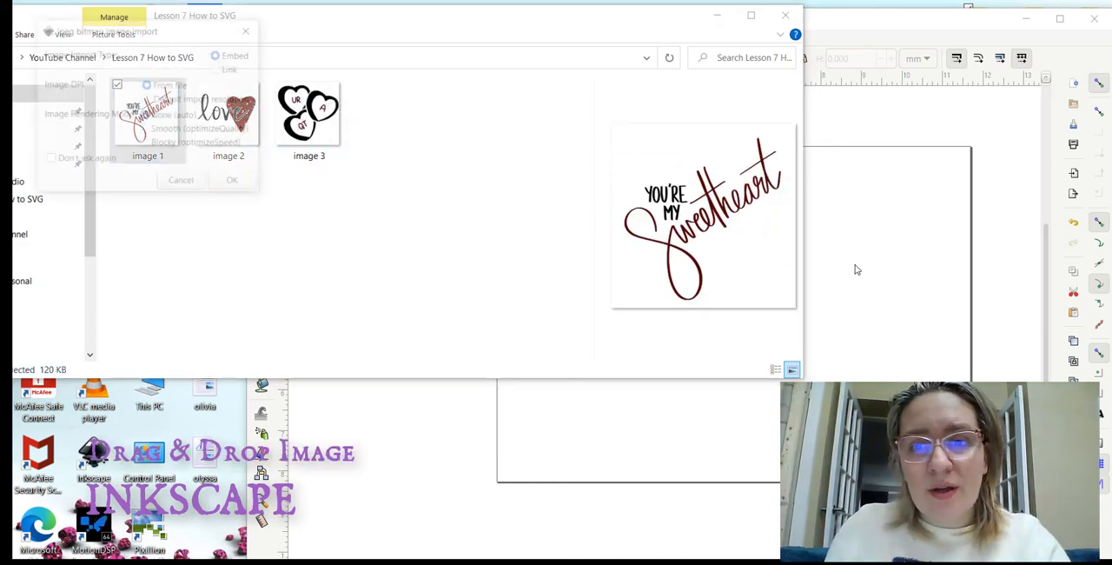
pyautogui.click(227, 182)
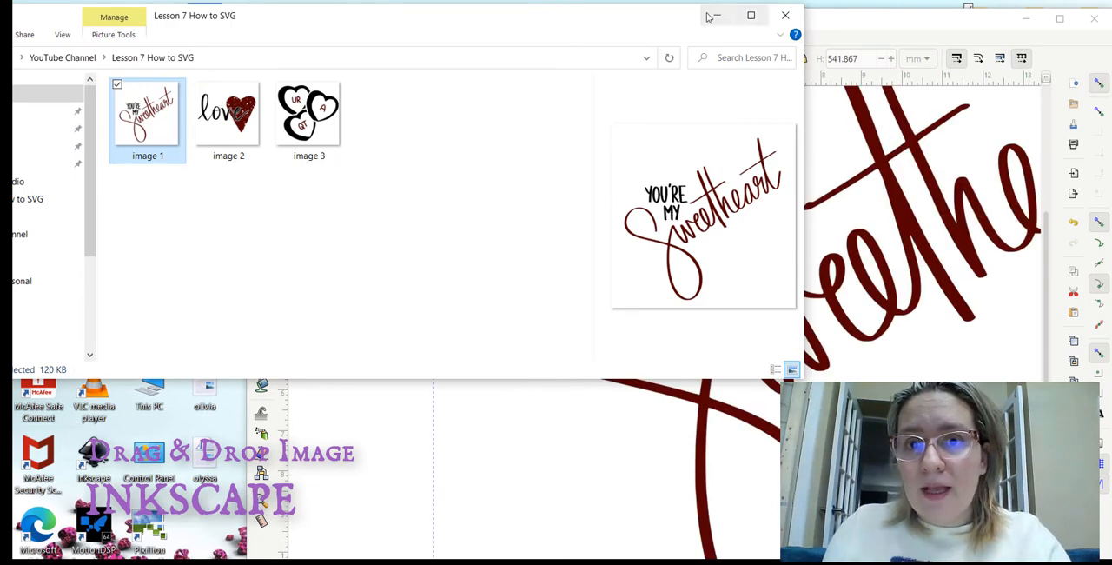
pyautogui.click(776, 11)
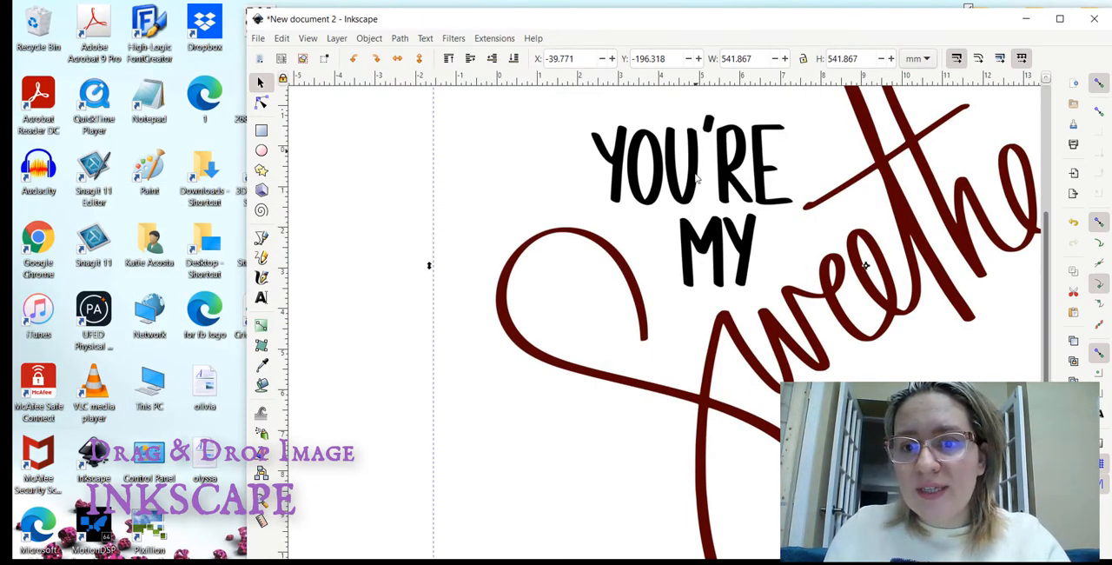
# Step: Reposition the document window and move the oversized Sweetheart image down until the page's upper edge is uncovered
pyautogui.moveTo(769, 233); pyautogui.dragTo(612, 359)
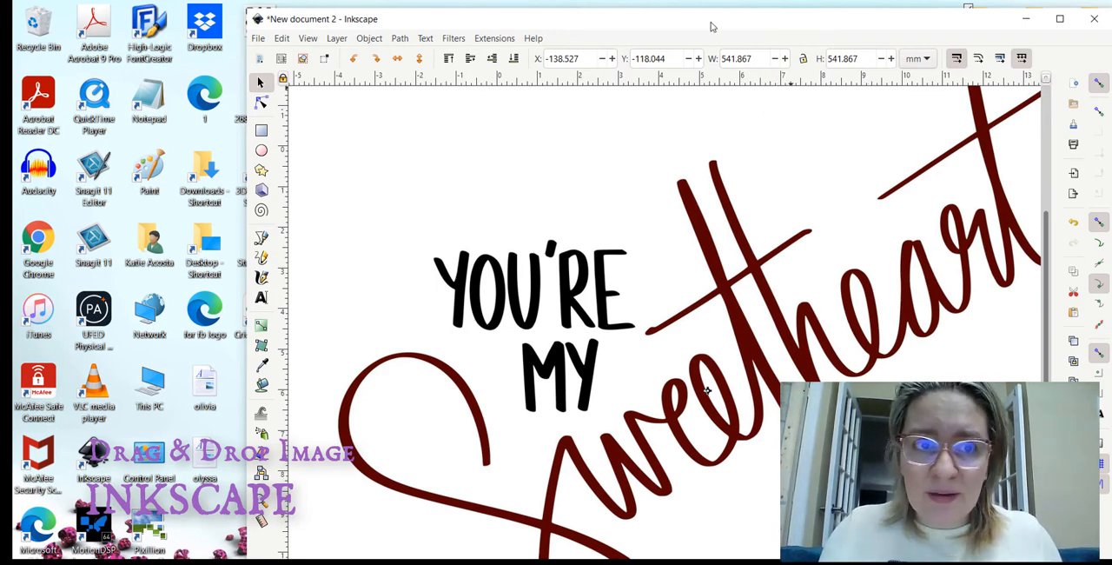
pyautogui.moveTo(246, 14); pyautogui.dragTo(23, 0)
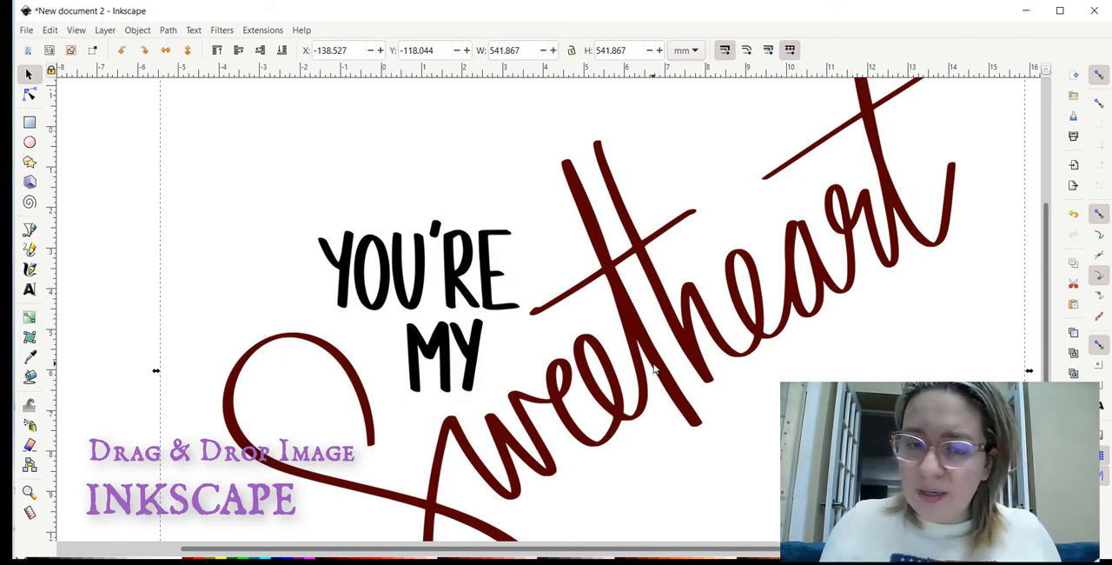
pyautogui.scroll(-1, 655, 369)
pyautogui.scroll(-1, 653, 367)
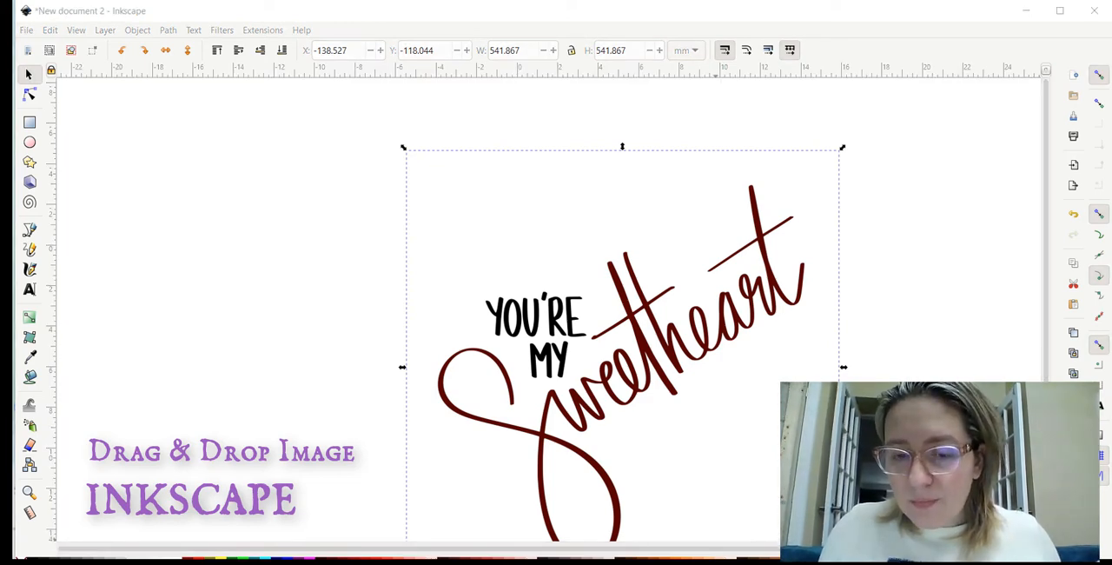
pyautogui.moveTo(701, 365); pyautogui.dragTo(714, 431)
pyautogui.moveTo(645, 391); pyautogui.dragTo(707, 422)
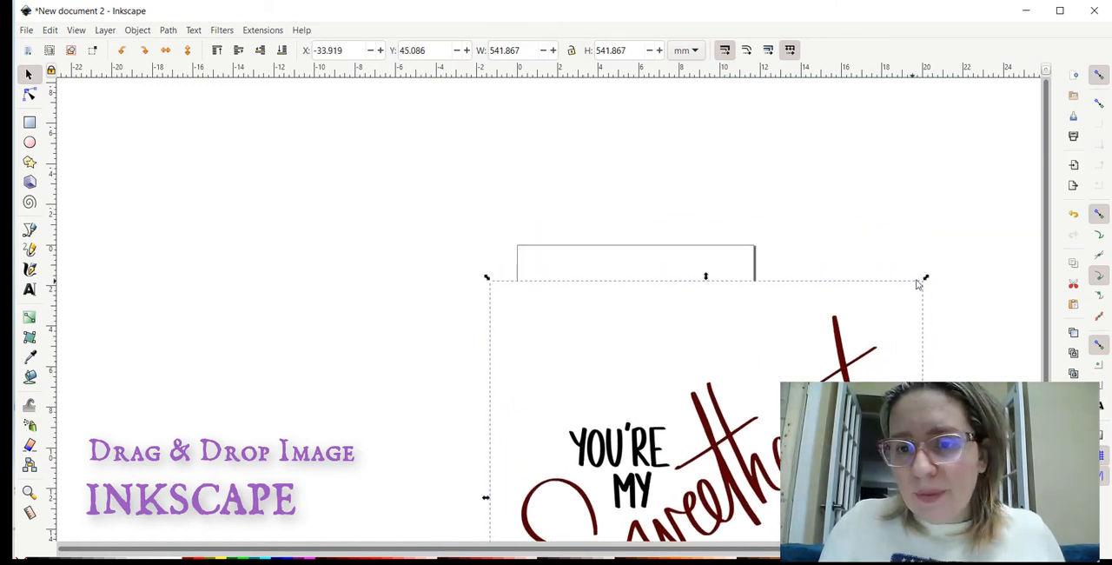
# Step: Scale the Sweetheart image down to about 229 × 213 mm and place it at the page's upper-left corner
pyautogui.moveTo(923, 279); pyautogui.dragTo(743, 416)
pyautogui.click(887, 301)
pyautogui.moveTo(704, 456); pyautogui.dragTo(737, 283)
pyautogui.scroll(-2, 717, 343)
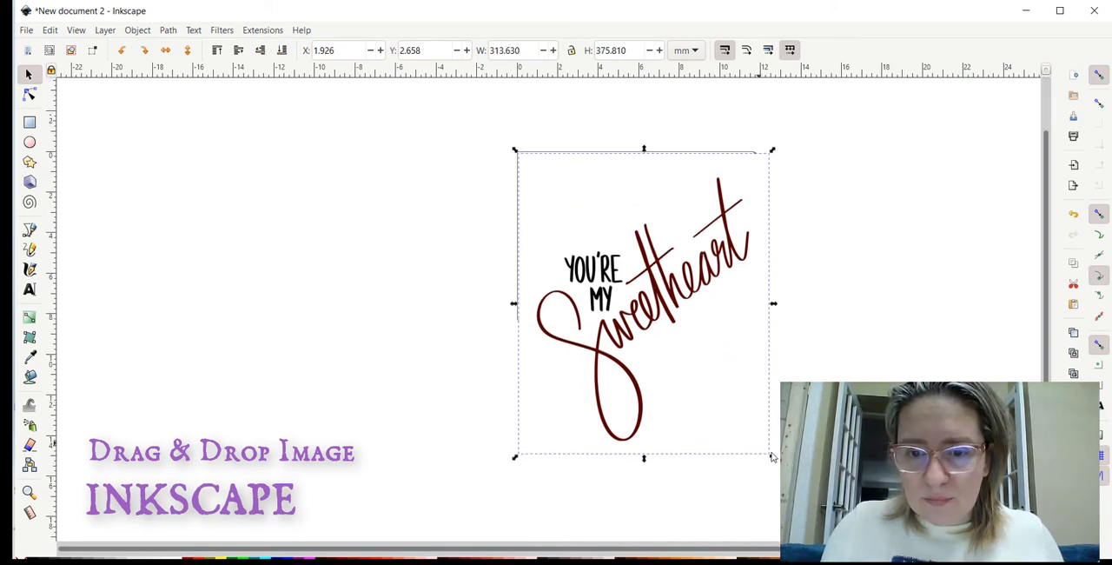
pyautogui.moveTo(773, 460); pyautogui.dragTo(700, 320)
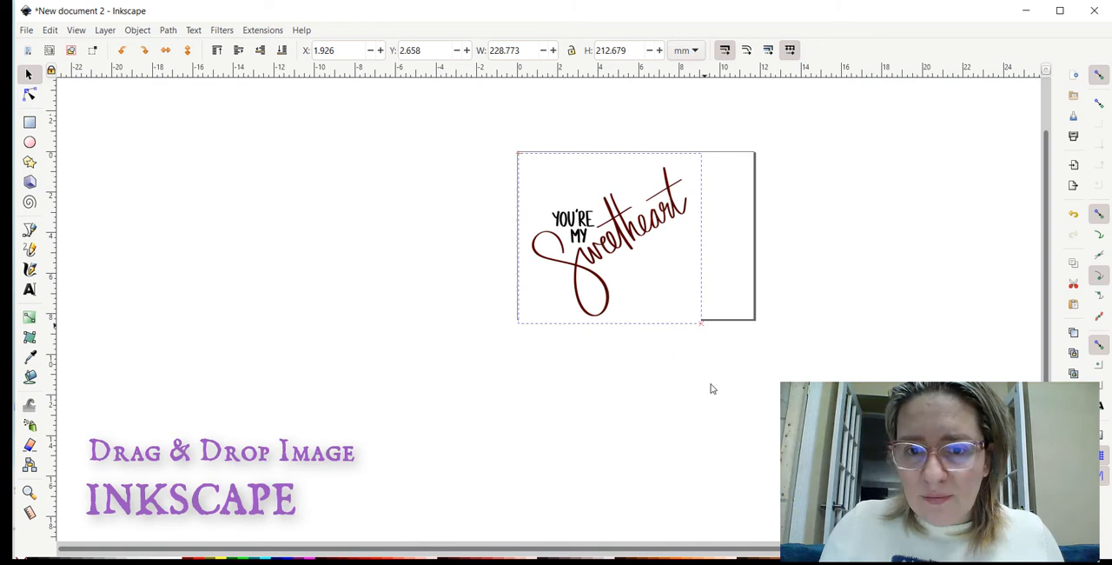
pyautogui.click(734, 430)
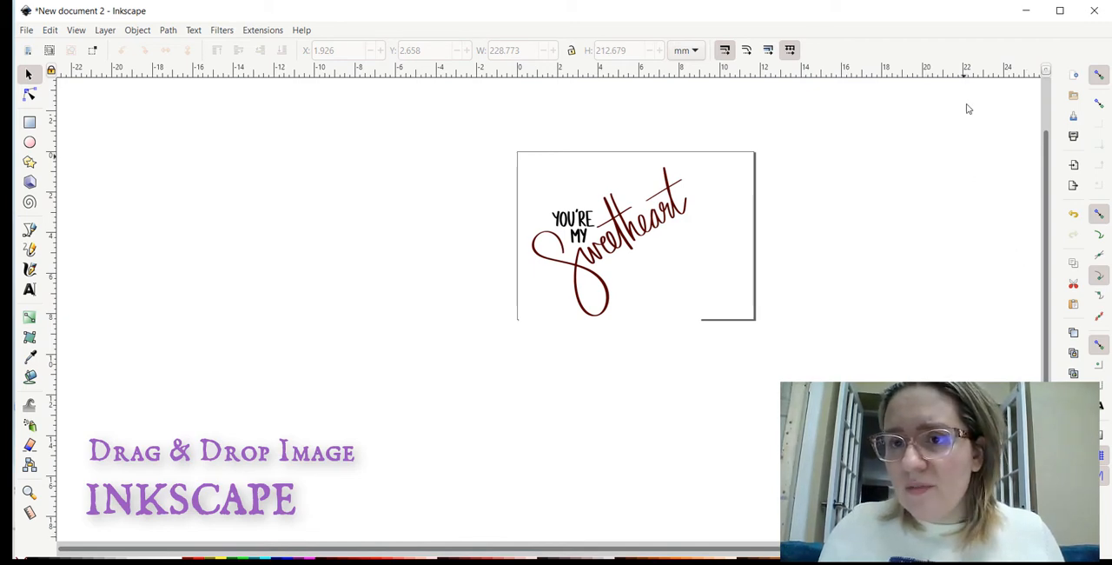
# Step: Shift the image to about X 27 mm, Y 1 mm and resize it to about 203 × 199 mm within the page
pyautogui.moveTo(991, 16)
pyautogui.mouseDown()
pyautogui.moveTo(988, 55)
pyautogui.moveTo(979, 15)
pyautogui.mouseUp()
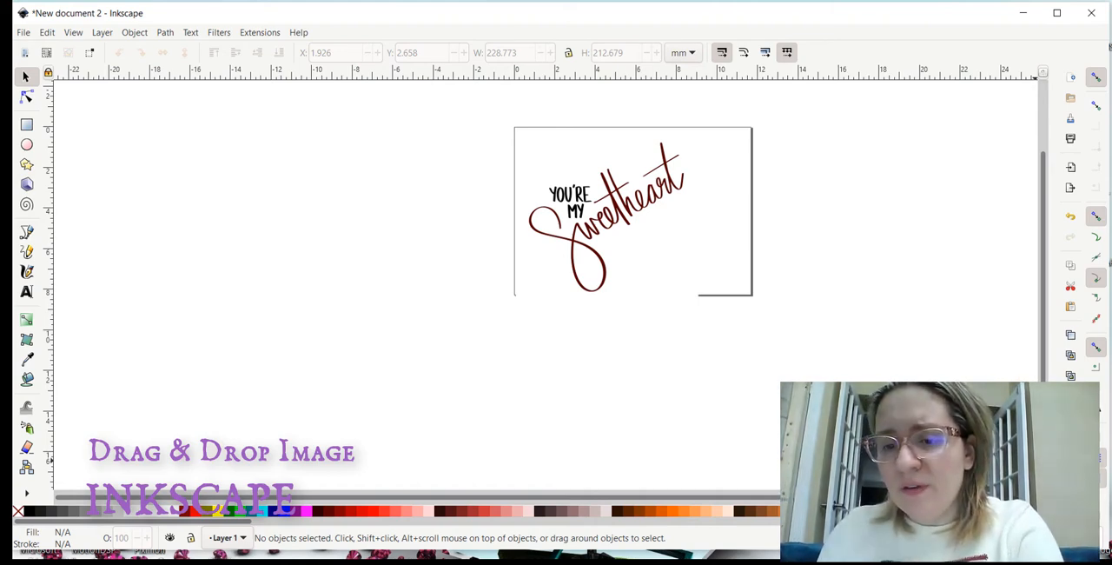
pyautogui.press('+')
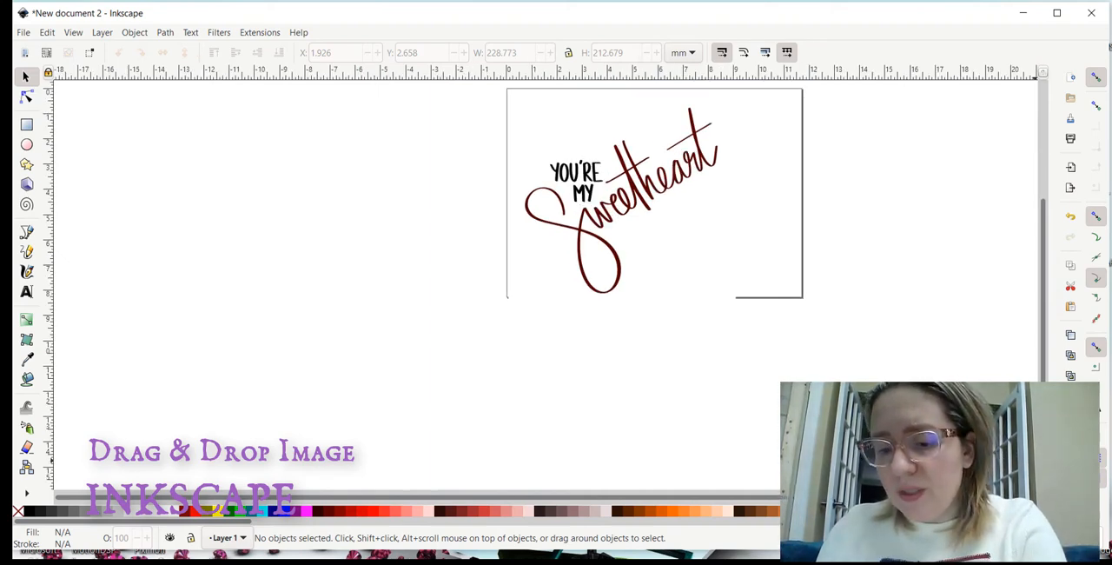
pyautogui.press('+')
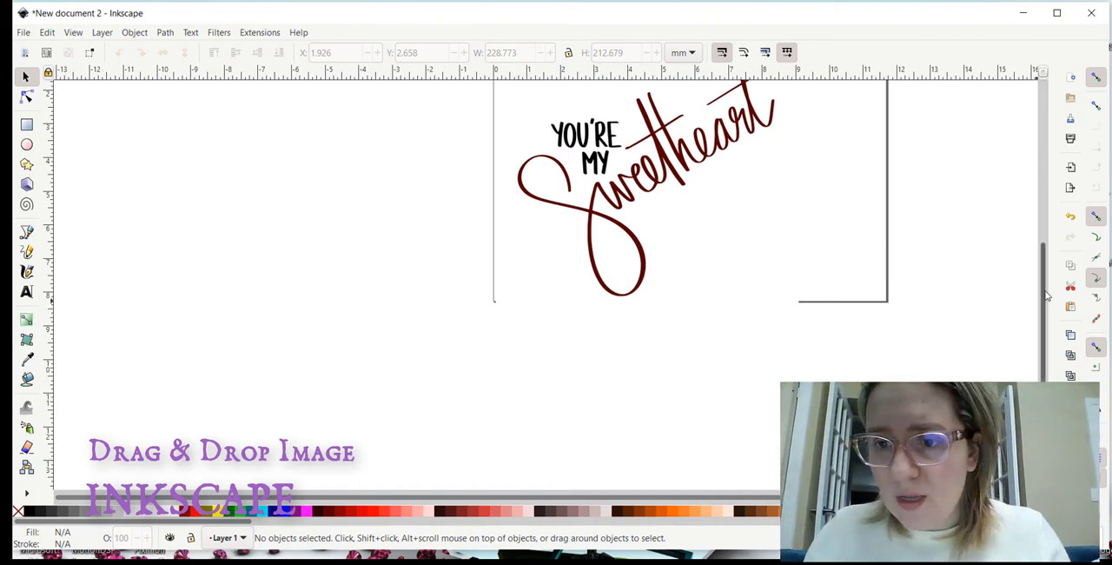
pyautogui.moveTo(1046, 295); pyautogui.dragTo(1028, 218)
pyautogui.click(740, 277)
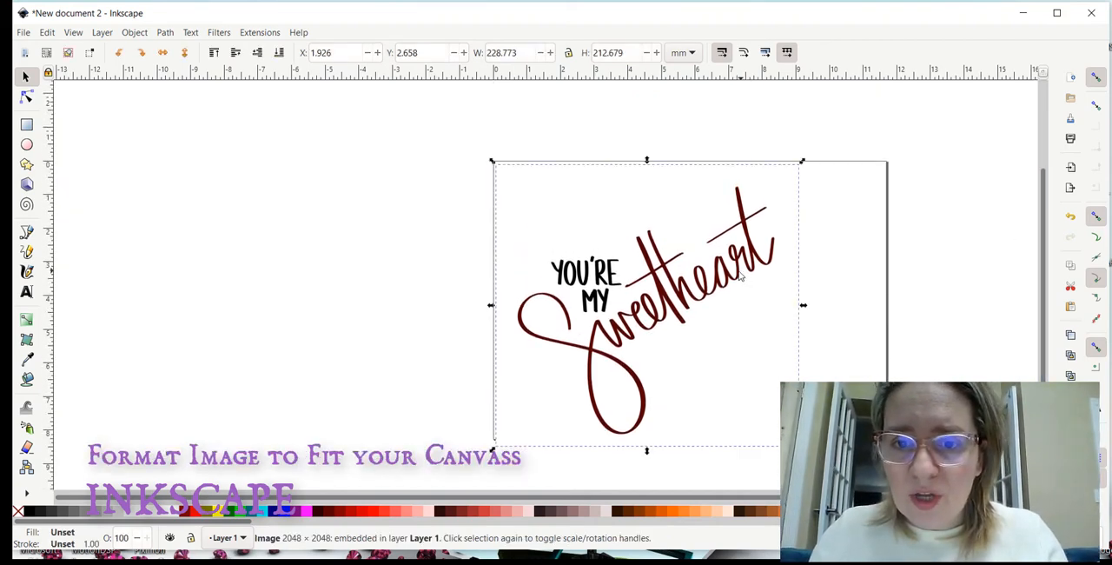
pyautogui.moveTo(700, 271); pyautogui.dragTo(726, 272)
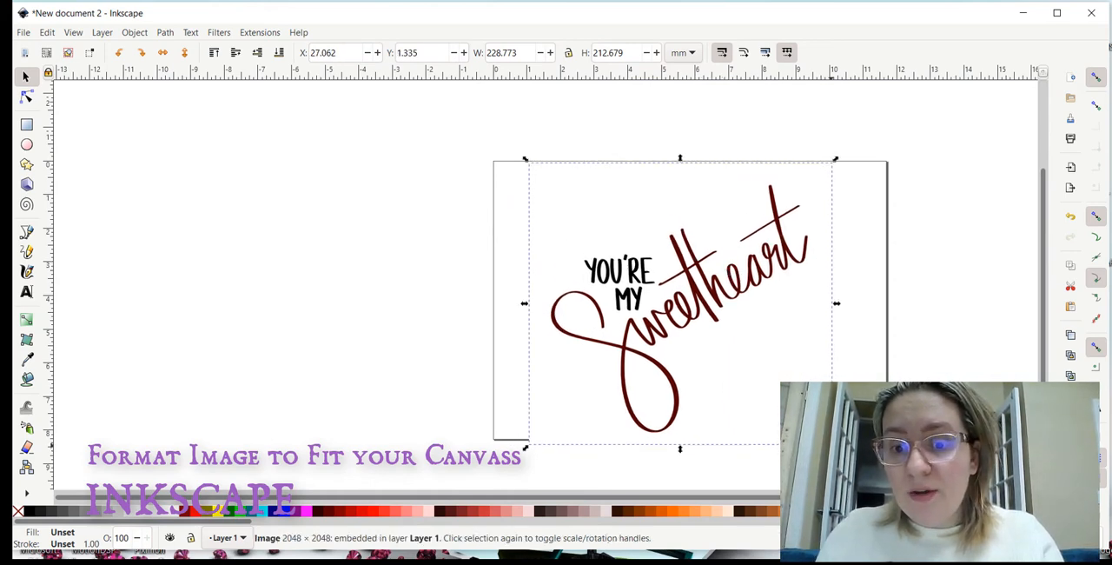
pyautogui.moveTo(836, 448); pyautogui.dragTo(838, 483)
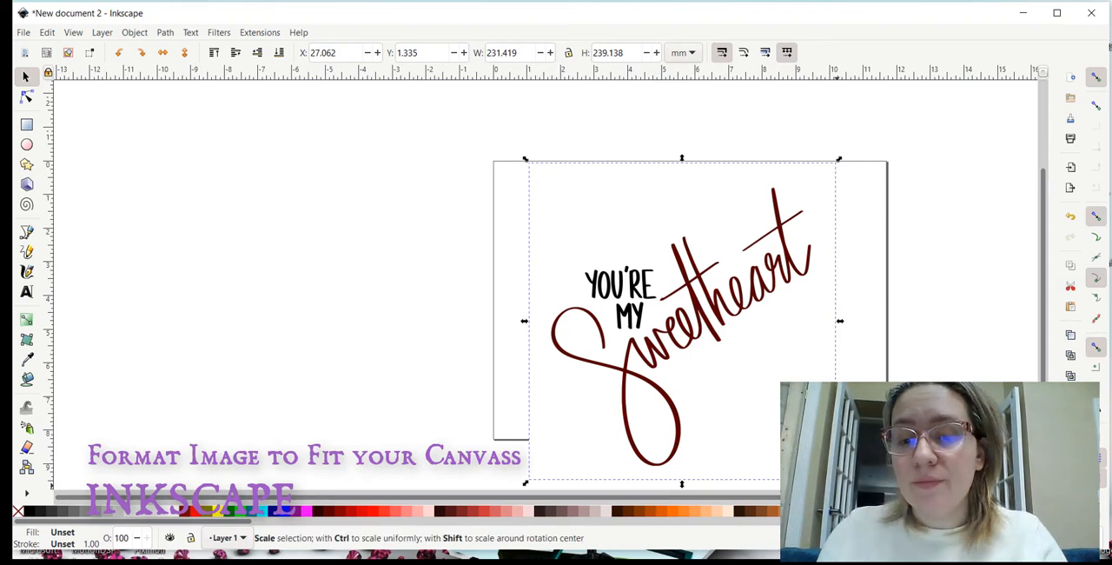
pyautogui.moveTo(840, 482); pyautogui.dragTo(801, 431)
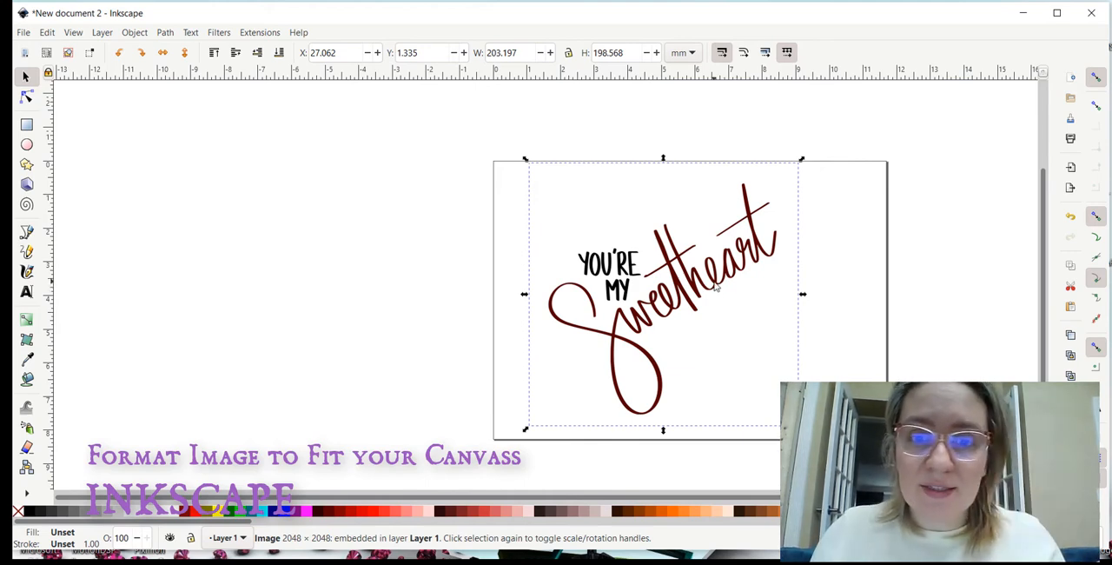
# Step: Change the measurement units for the selected image's position and size to inches
pyautogui.click(693, 55)
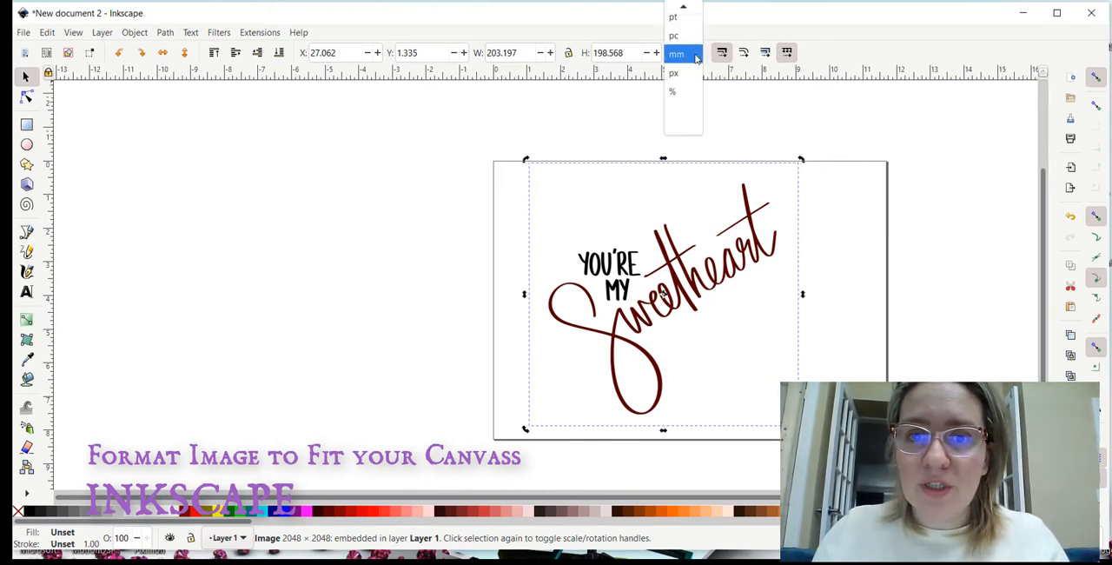
pyautogui.scroll(1, 690, 48)
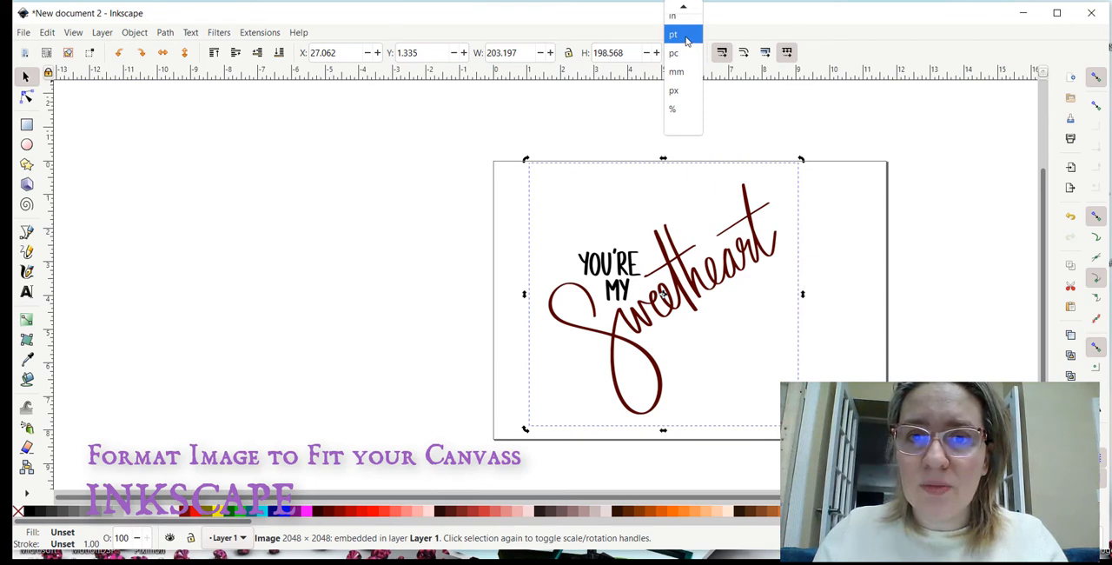
pyautogui.click(682, 16)
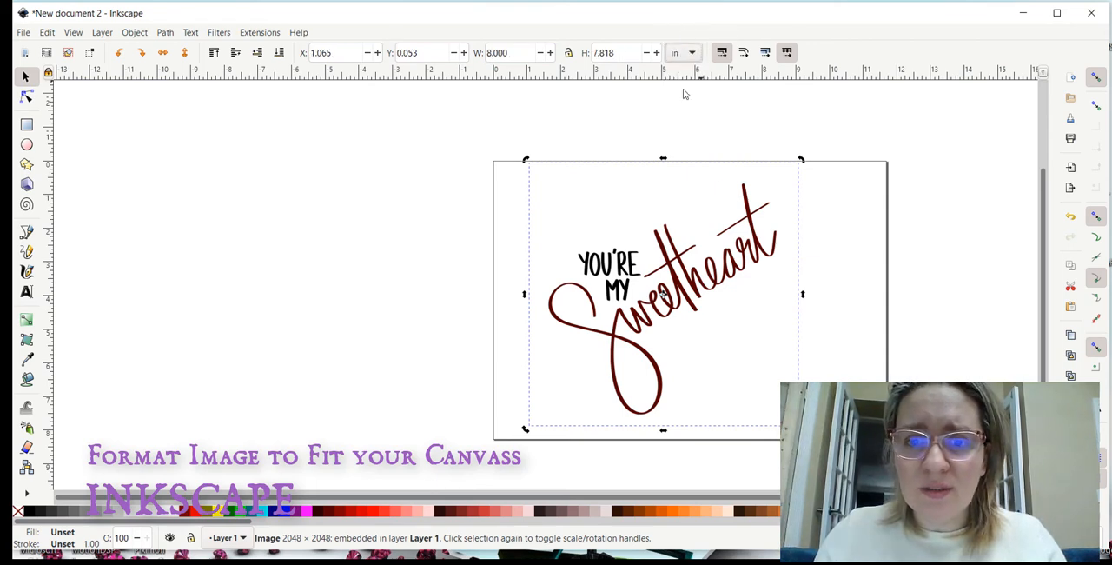
# Step: Select the Sweetheart image and open the Trace Bitmap settings for it, with the whole page in view
pyautogui.click(879, 254)
pyautogui.click(725, 257)
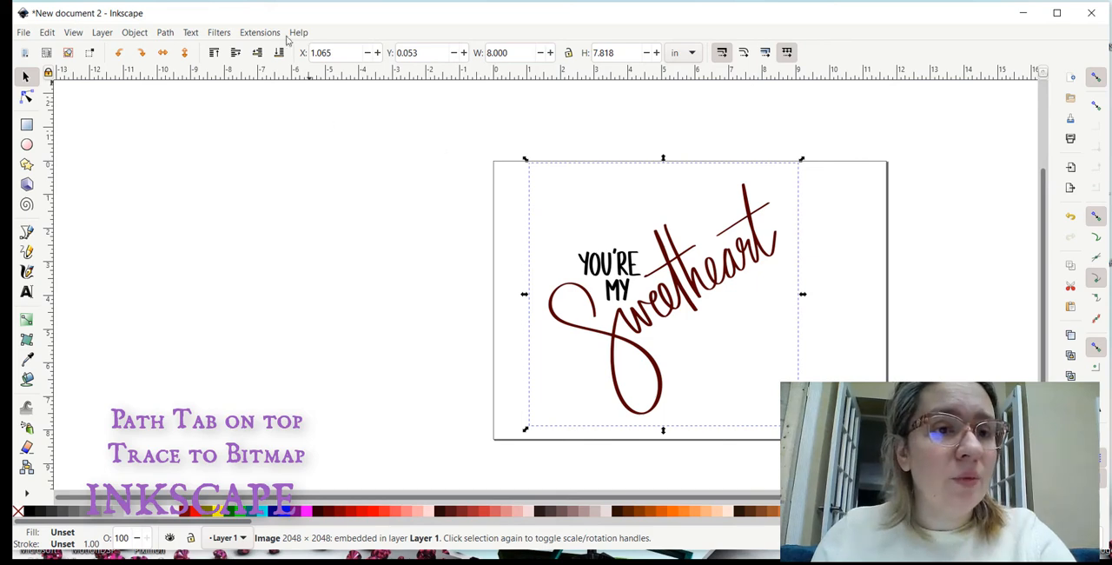
pyautogui.click(639, 226)
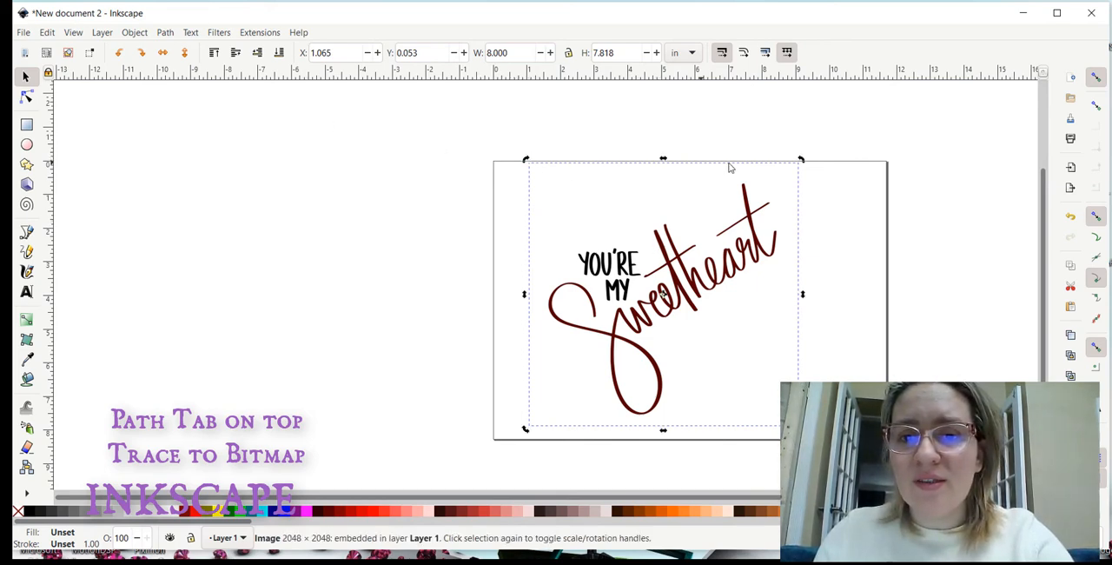
pyautogui.click(647, 281)
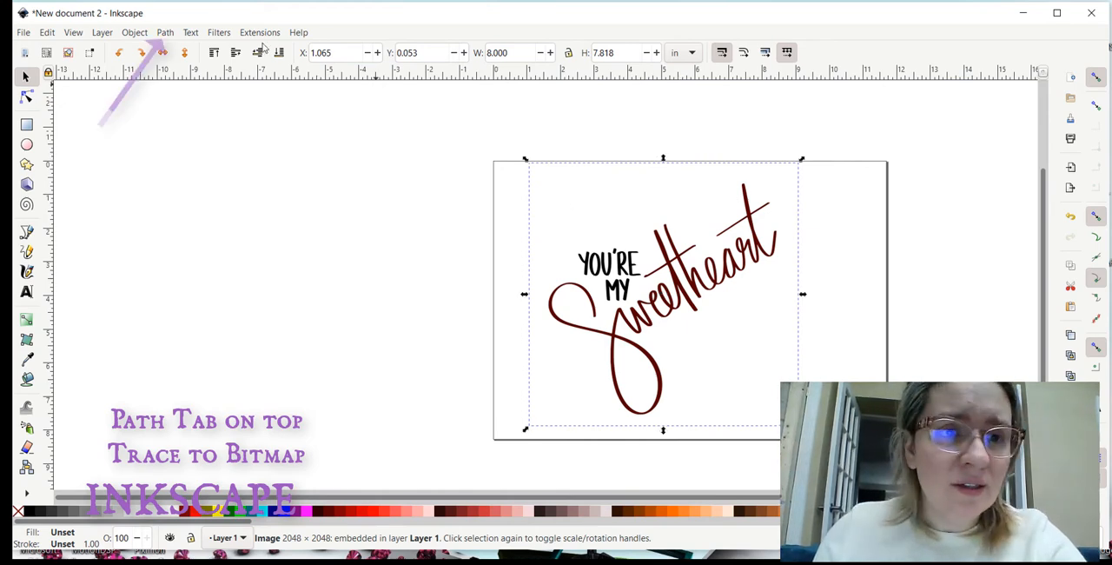
pyautogui.click(165, 34)
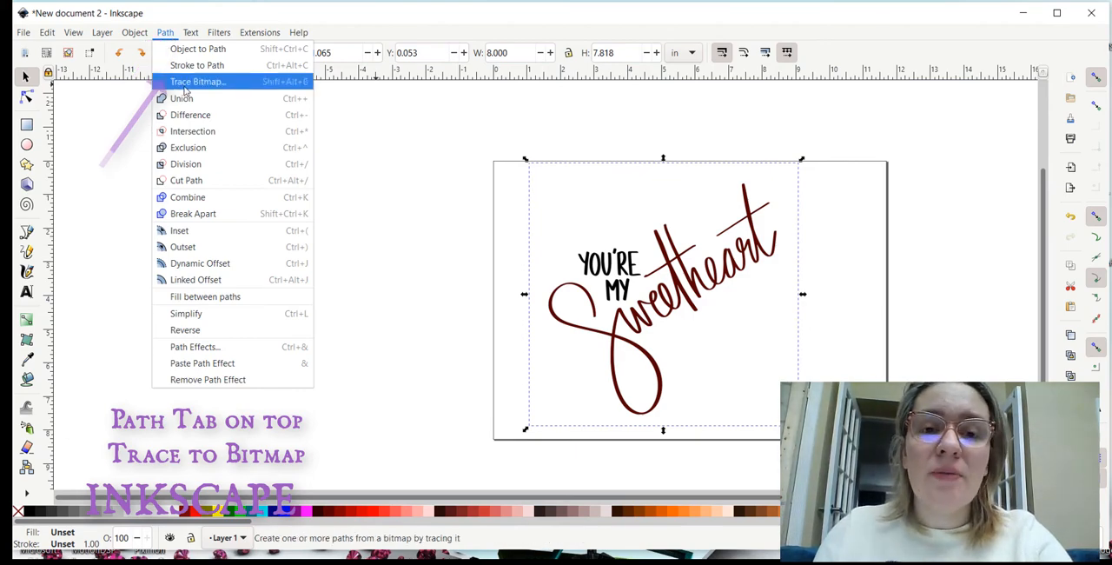
pyautogui.click(184, 83)
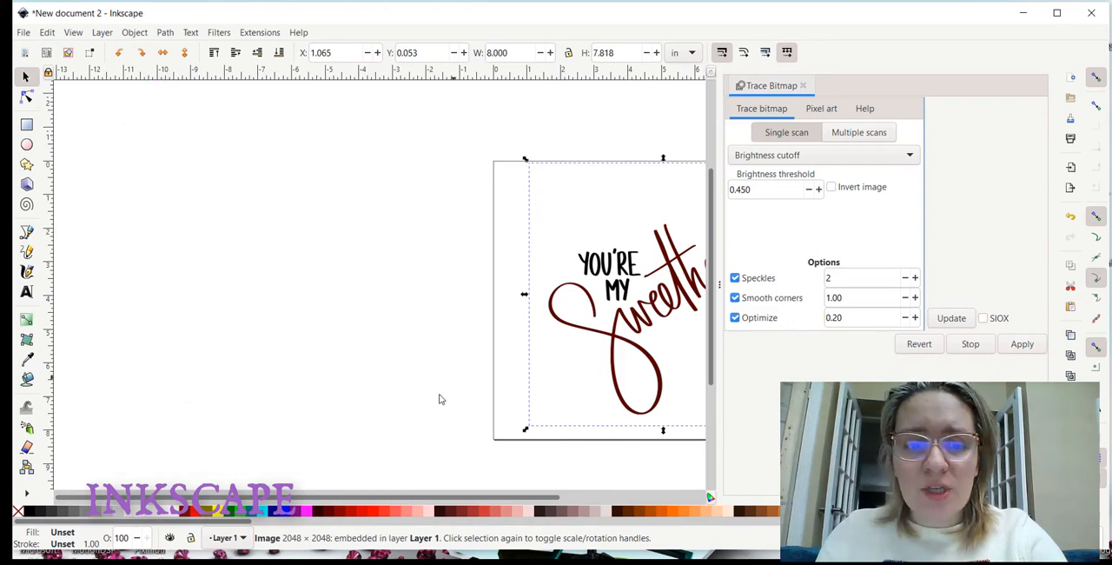
pyautogui.moveTo(494, 500); pyautogui.dragTo(638, 501)
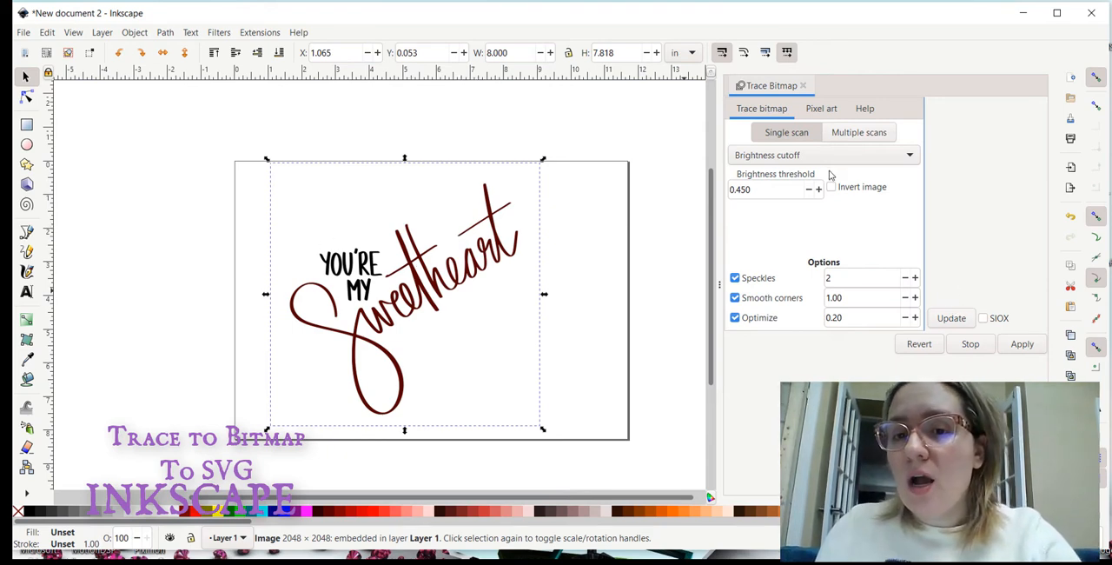
# Step: Trace the Sweetheart image using a single-scan brightness cutoff of 0.450 and move the traced path off the original
pyautogui.click(951, 317)
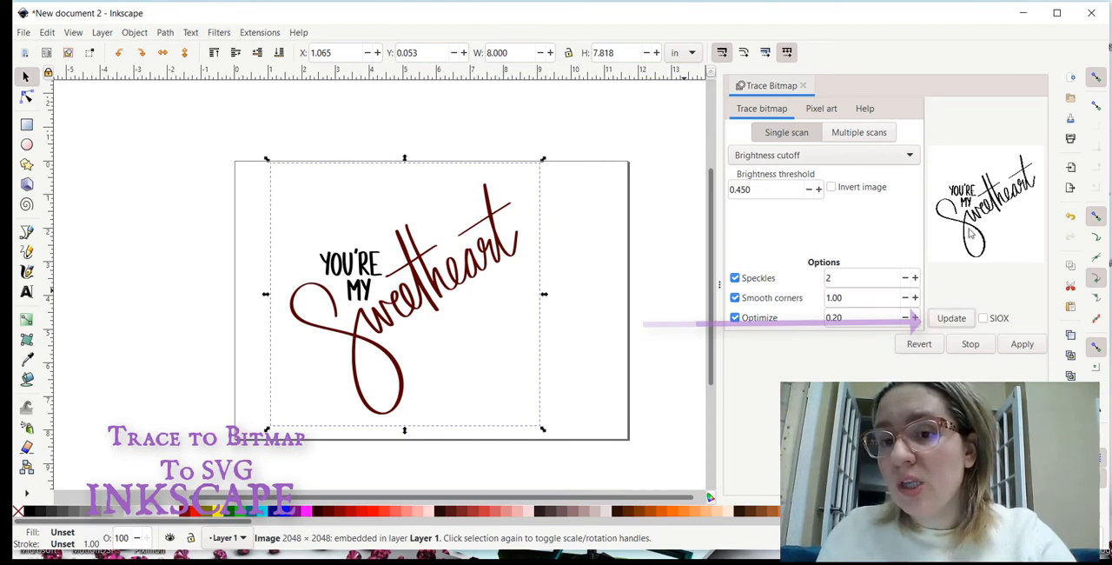
pyautogui.click(1021, 344)
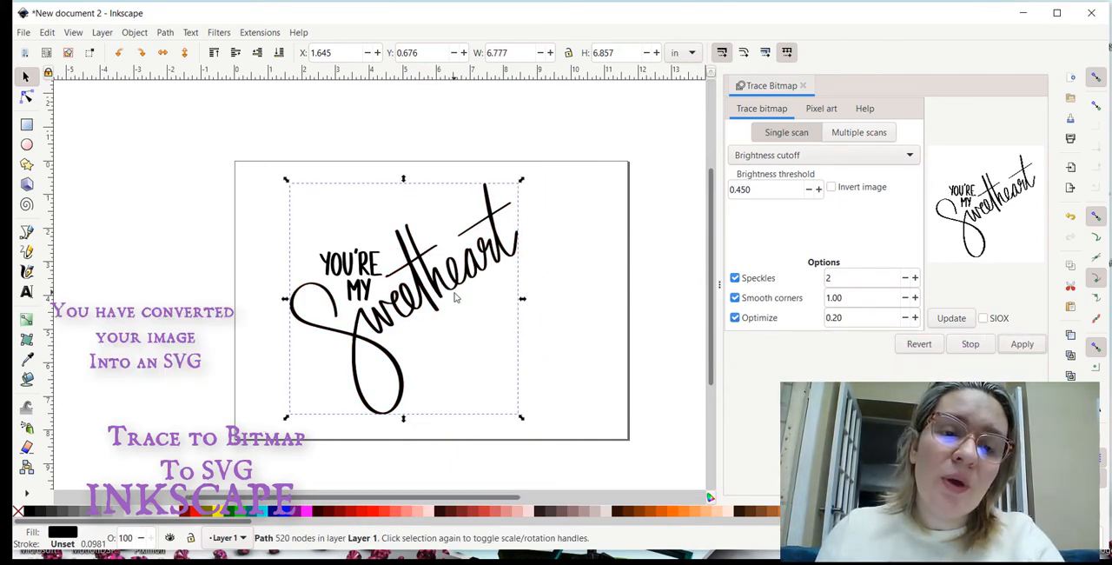
pyautogui.moveTo(460, 285)
pyautogui.mouseDown()
pyautogui.moveTo(409, 273)
pyautogui.moveTo(299, 203)
pyautogui.mouseUp()
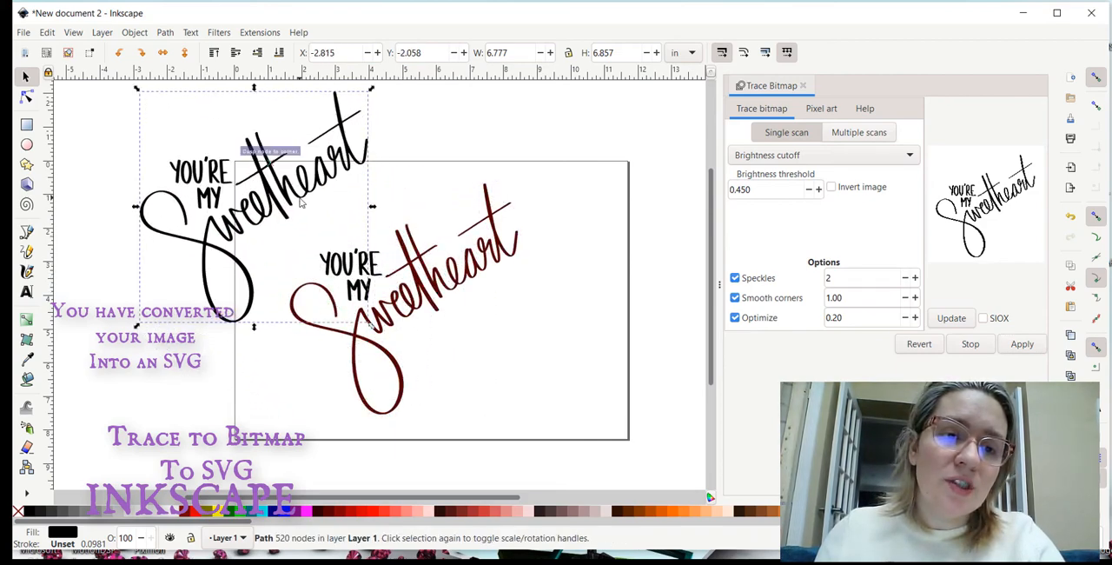
# Step: Separate the original dark red Sweetheart image from the traced lettering and delete it
pyautogui.click(472, 269)
pyautogui.moveTo(443, 273); pyautogui.dragTo(549, 252)
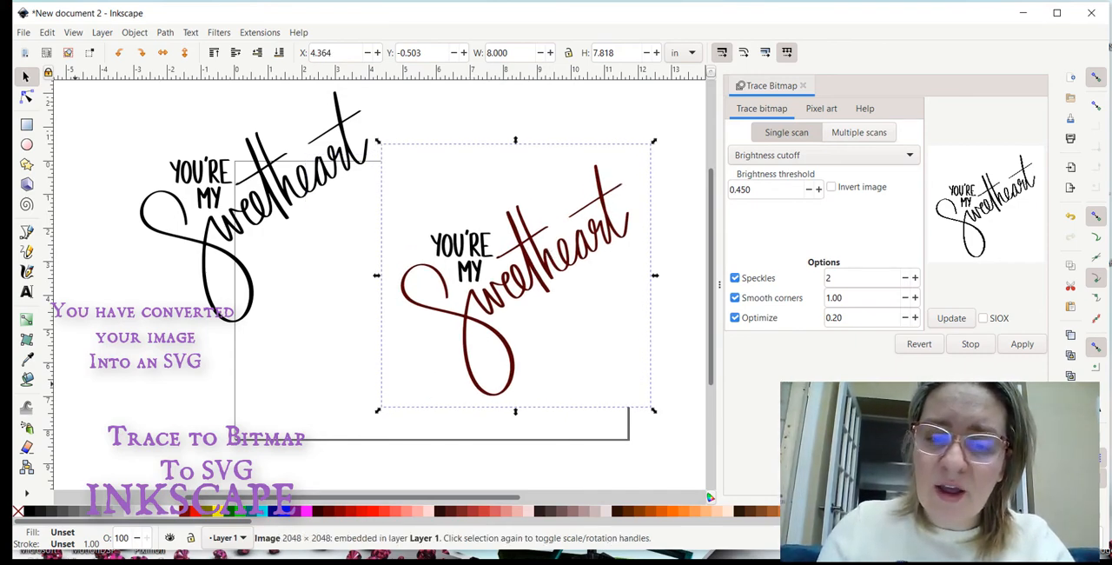
pyautogui.press('Delete')
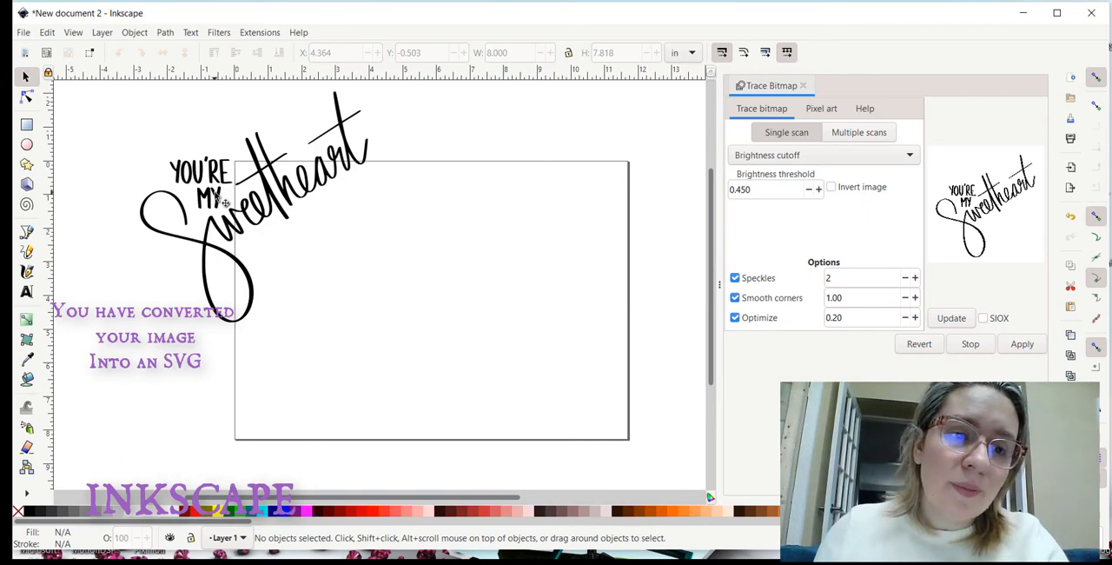
# Step: Move the traced lettering to about X 0.189, Y 0.095 in, enlarge it to about 10.318 × 8.055 in, and close the trace settings
pyautogui.moveTo(217, 198); pyautogui.dragTo(439, 300)
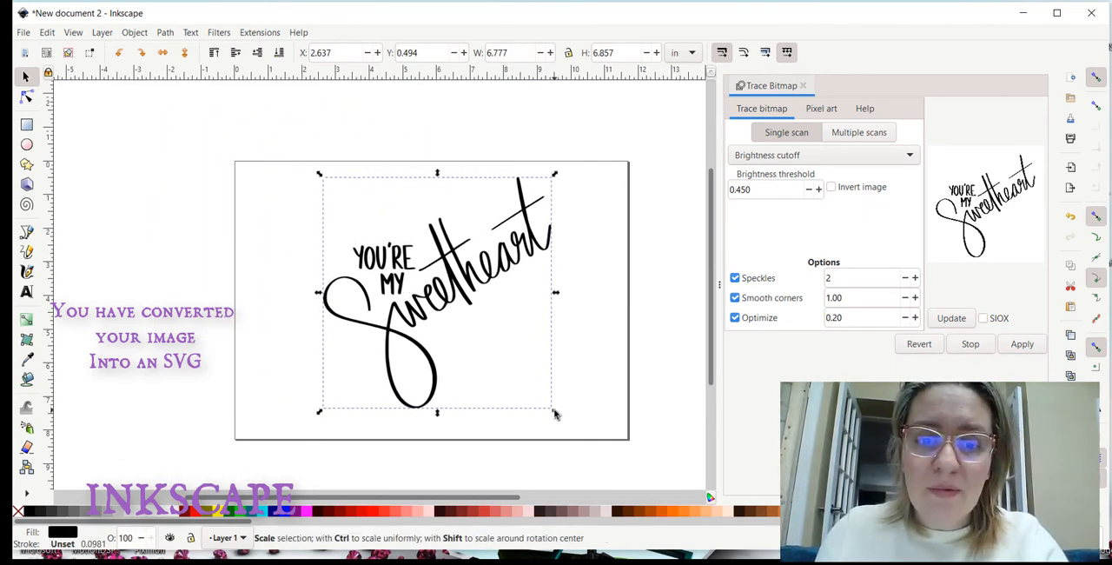
pyautogui.moveTo(555, 411); pyautogui.dragTo(616, 433)
pyautogui.moveTo(485, 317)
pyautogui.mouseDown()
pyautogui.moveTo(406, 305)
pyautogui.moveTo(414, 325)
pyautogui.mouseUp()
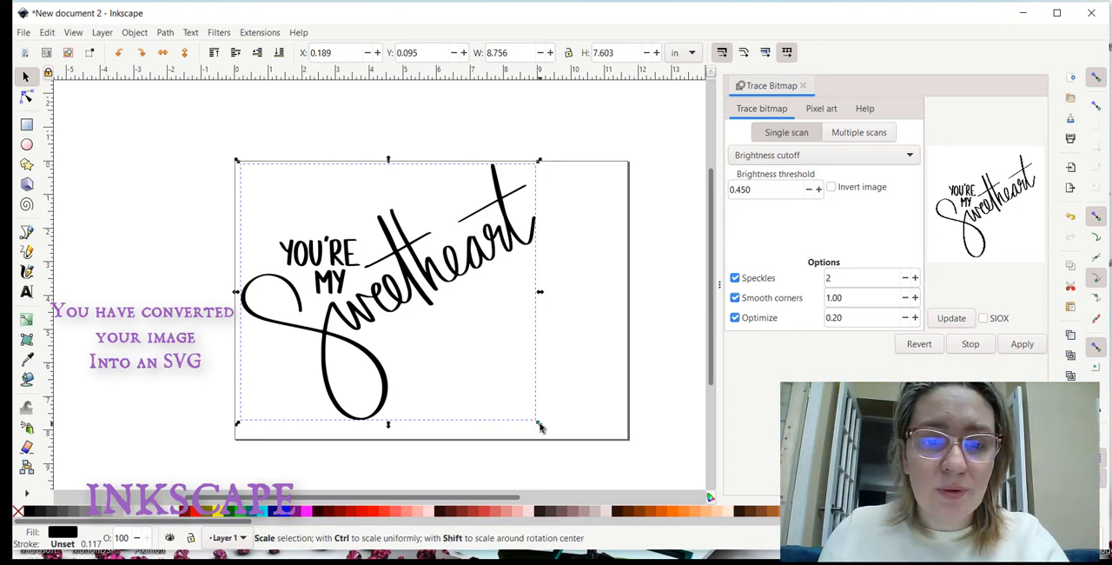
pyautogui.moveTo(542, 423); pyautogui.dragTo(592, 439)
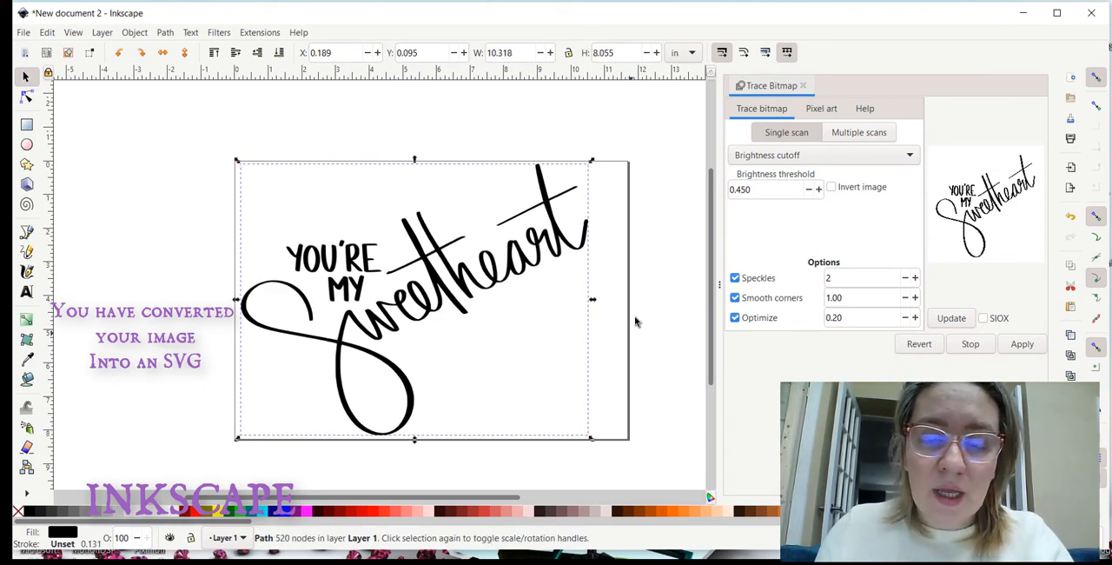
pyautogui.click(803, 86)
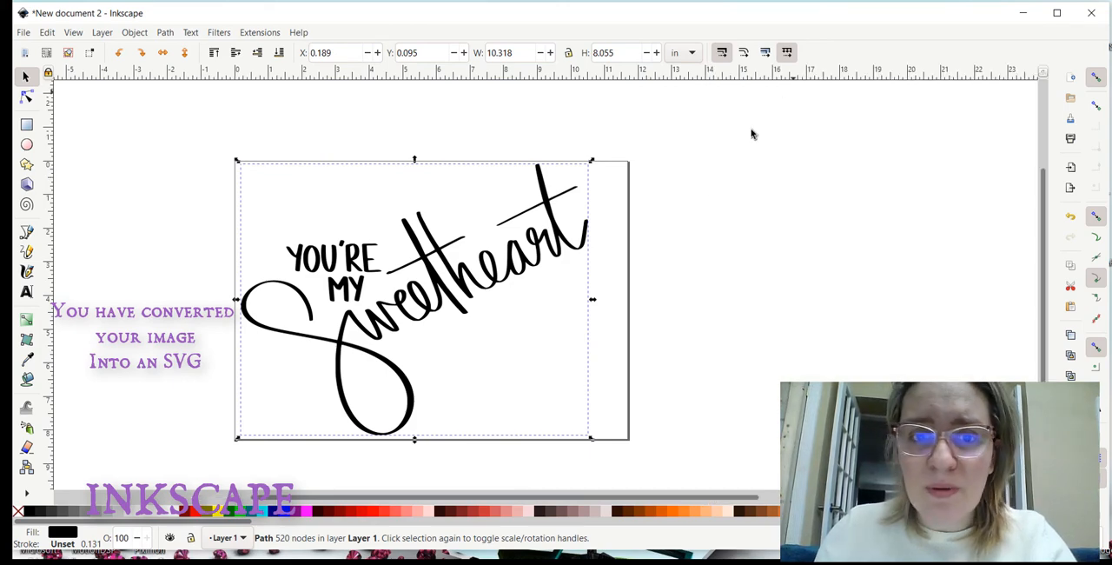
pyautogui.click(695, 225)
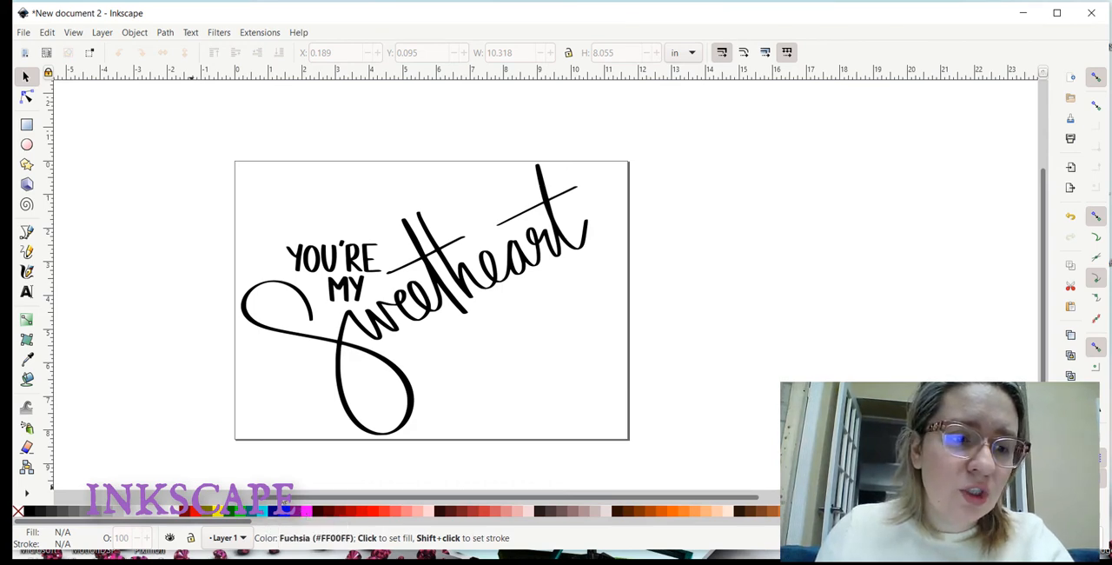
# Step: Fill the word "Sweetheart" with Purple (#800080) using the Paint Bucket and return to the Selector tool
pyautogui.click(27, 361)
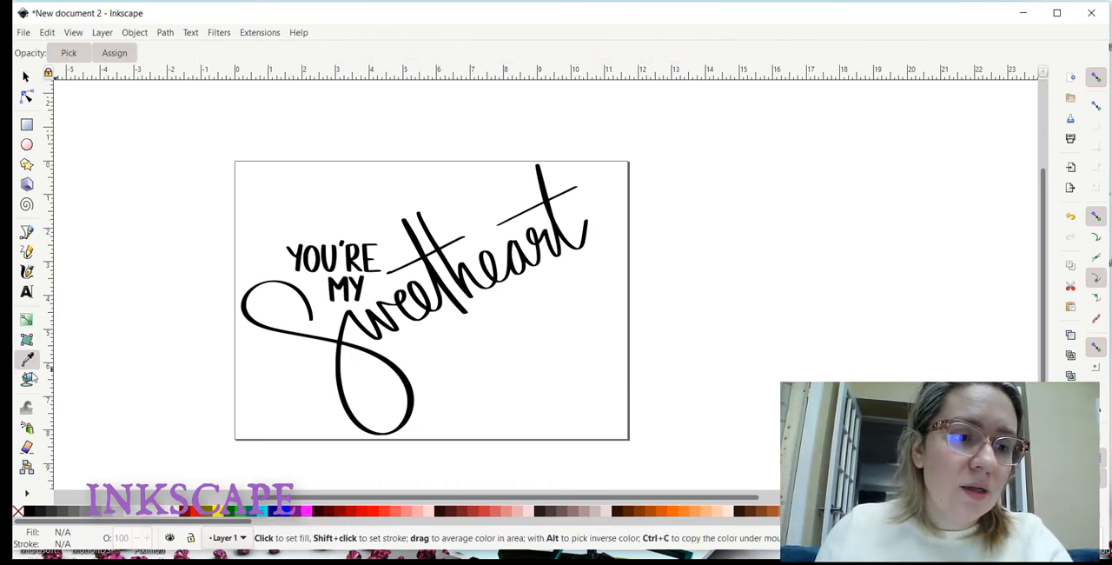
pyautogui.click(28, 381)
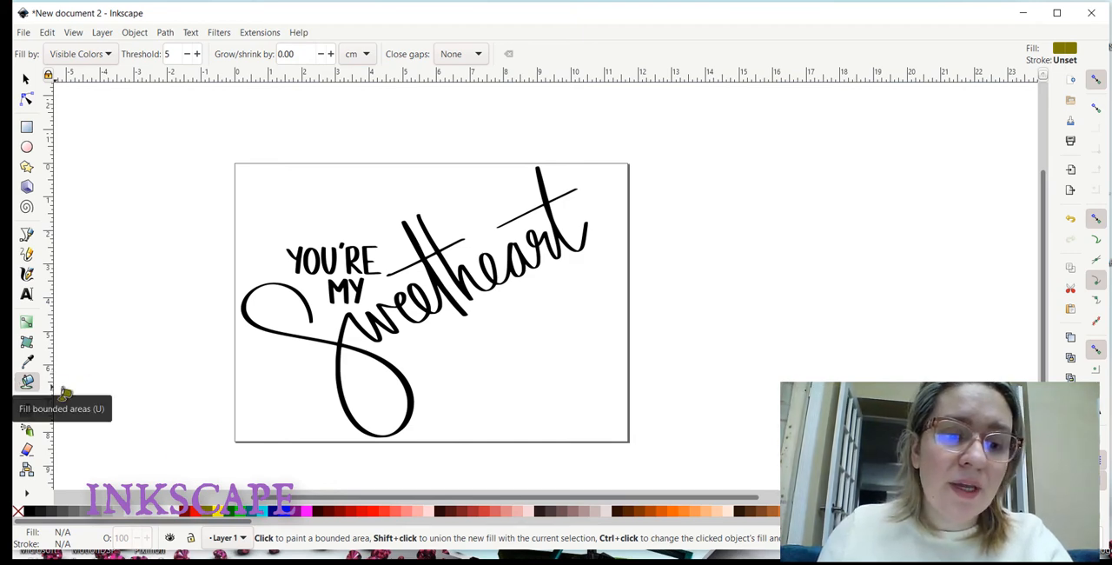
pyautogui.click(297, 515)
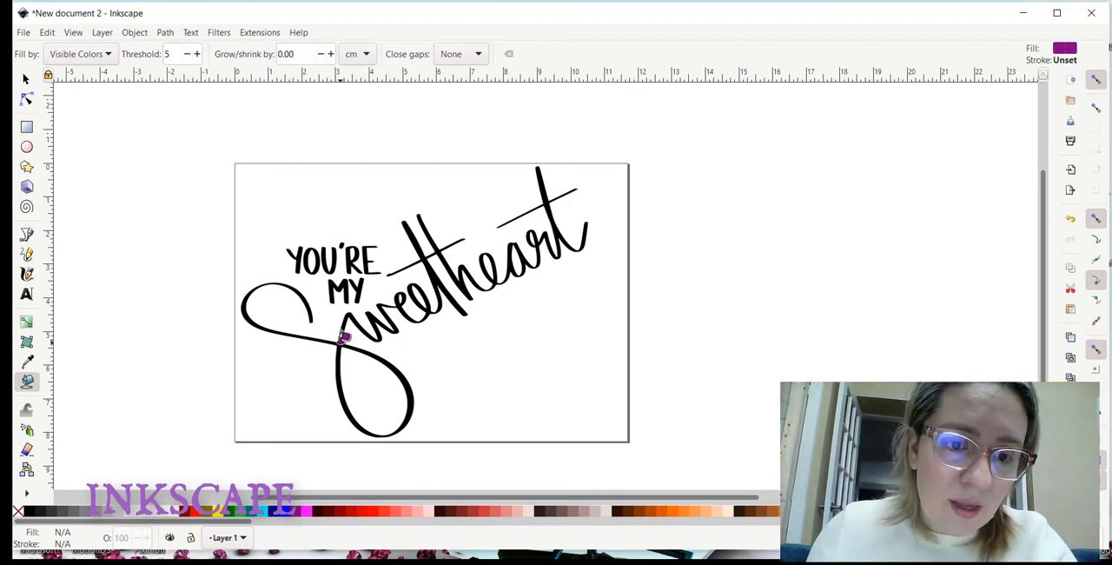
pyautogui.click(342, 339)
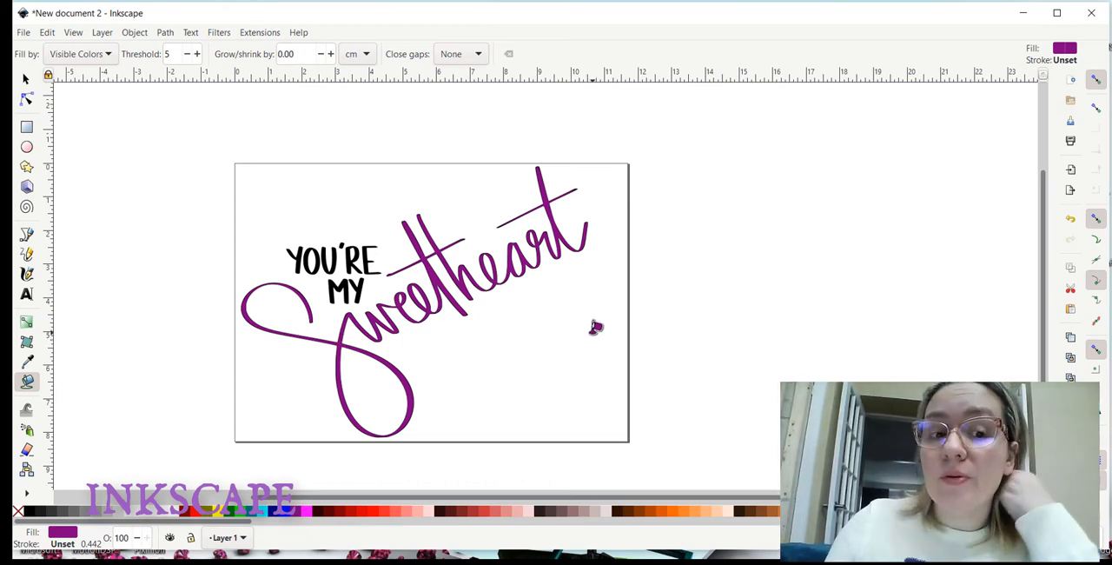
pyautogui.click(25, 78)
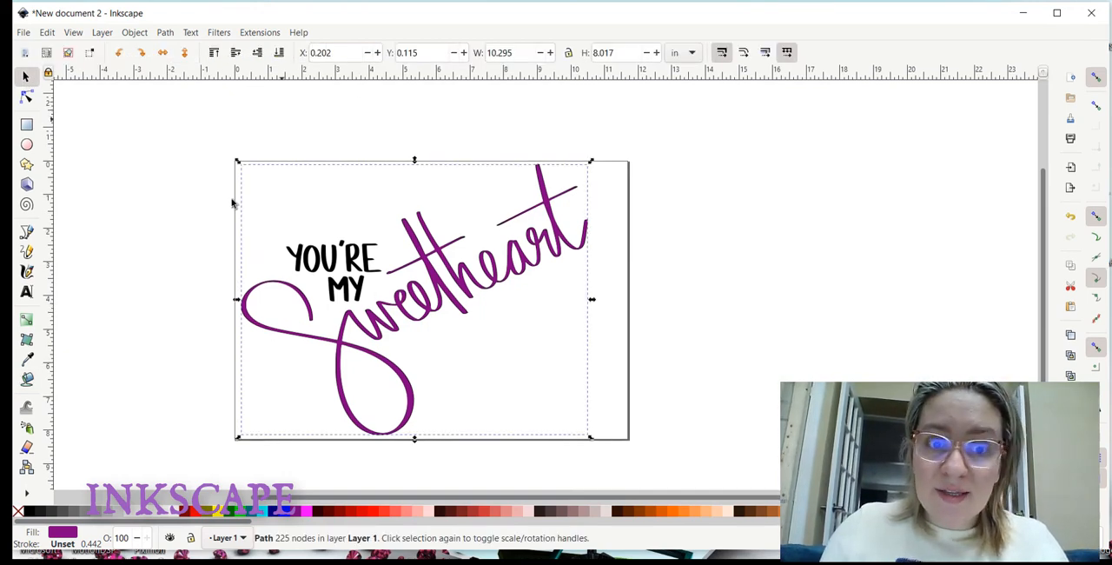
# Step: Try to refresh the Trace Bitmap preview with nothing selected, leaving the trace settings closed
pyautogui.click(657, 256)
pyautogui.click(165, 33)
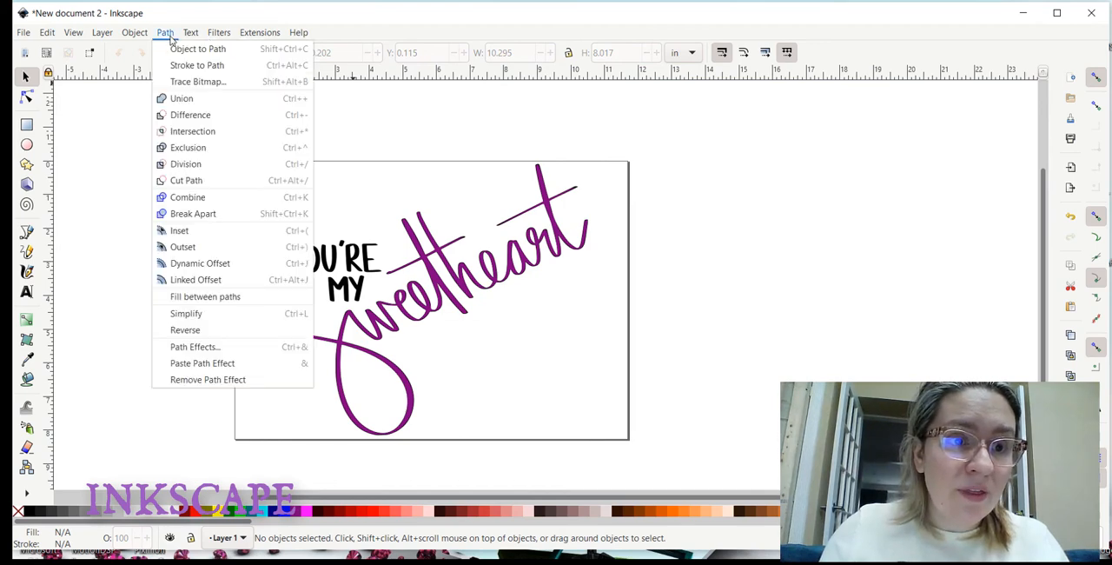
pyautogui.click(188, 84)
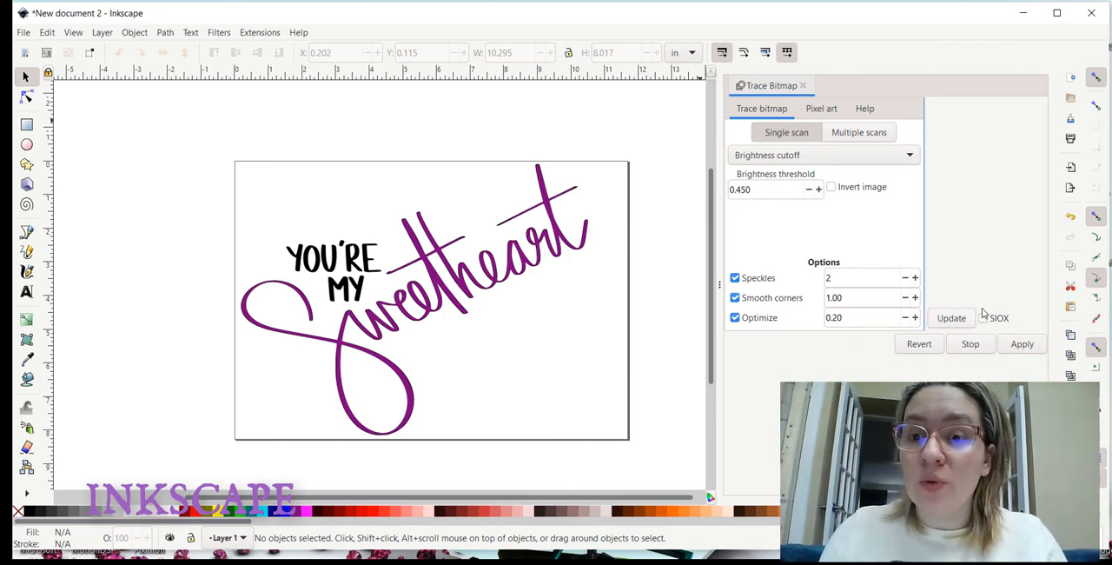
pyautogui.click(952, 318)
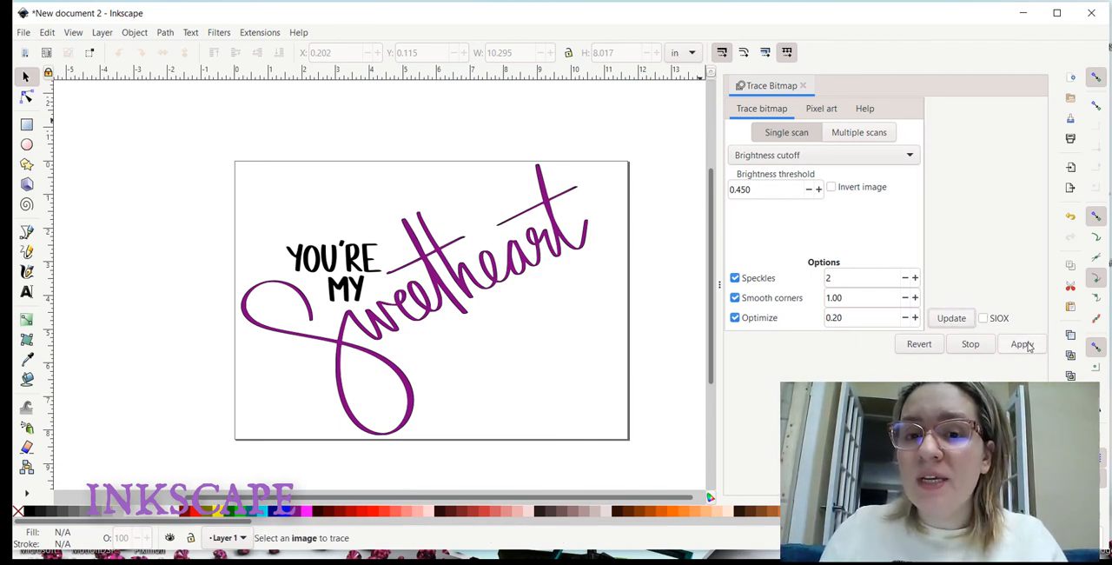
pyautogui.click(803, 86)
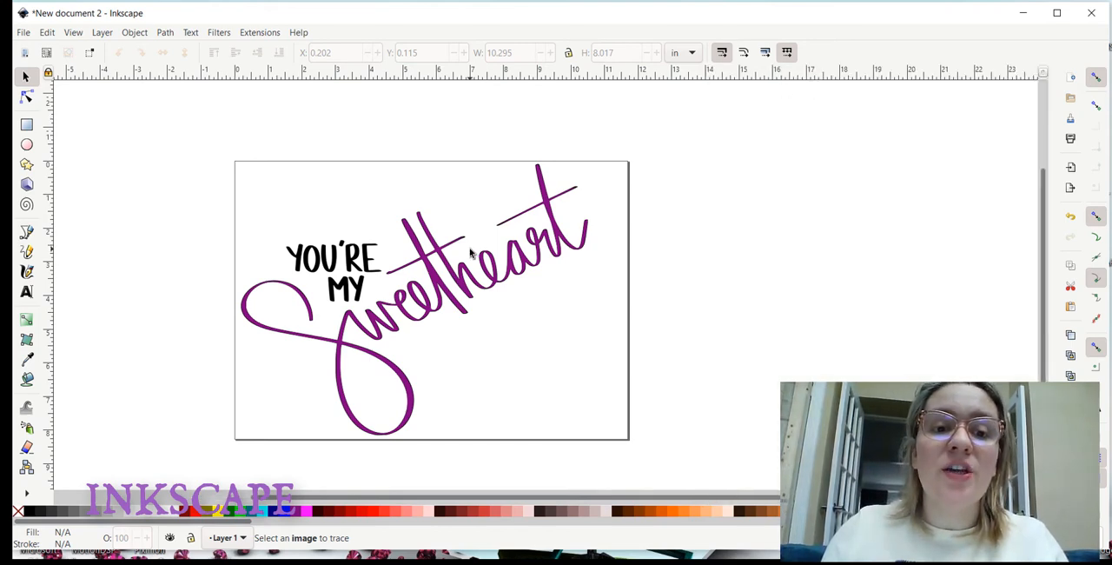
# Step: Pull the purple "Sweetheart" fill away from the black lettering and delete it
pyautogui.click(543, 248)
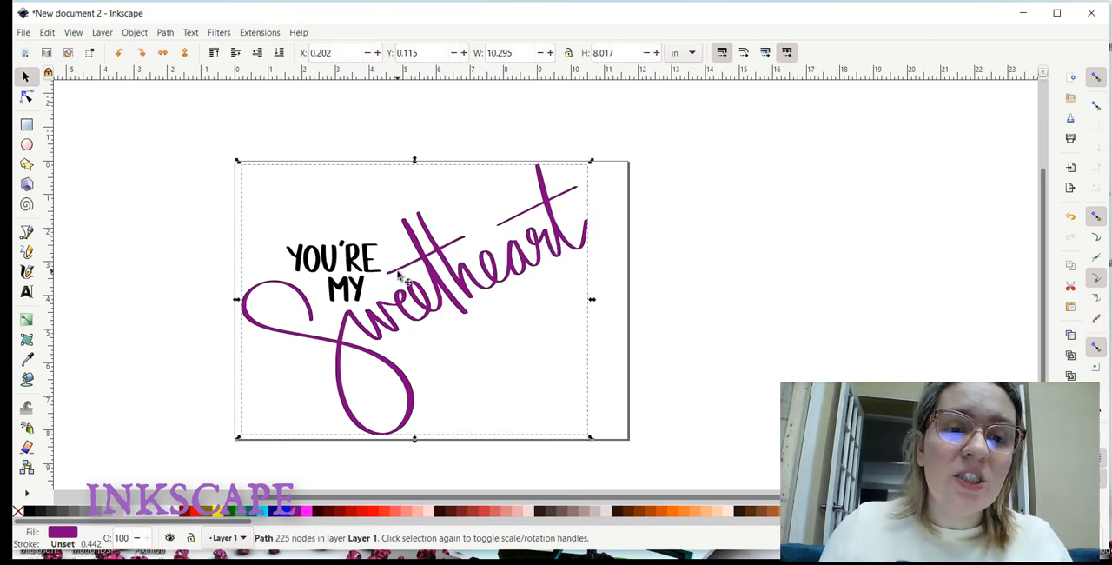
pyautogui.moveTo(406, 268); pyautogui.dragTo(546, 278)
pyautogui.moveTo(525, 327); pyautogui.dragTo(801, 280)
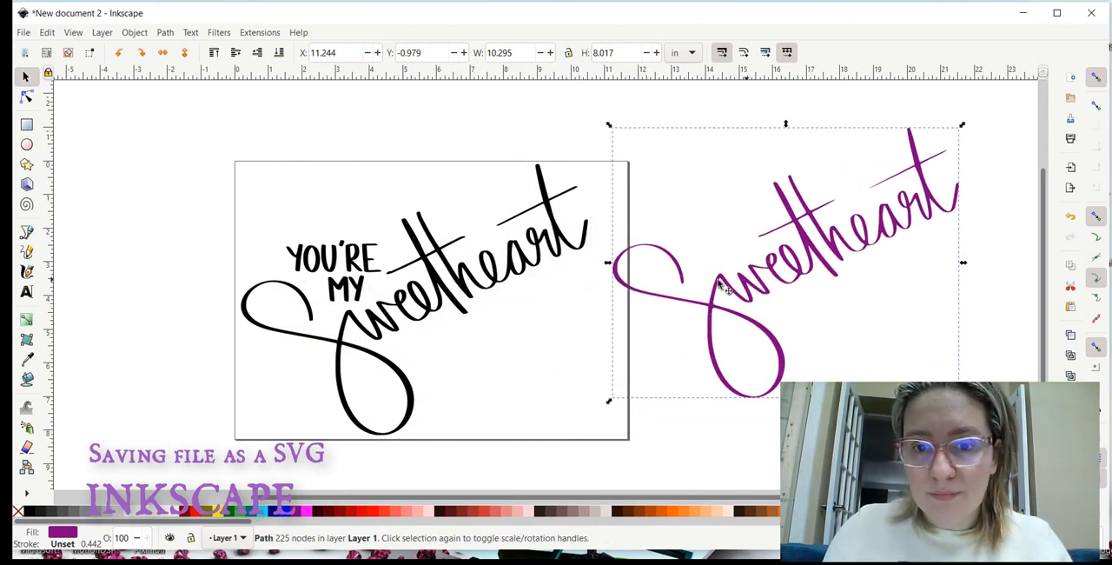
pyautogui.press('Delete')
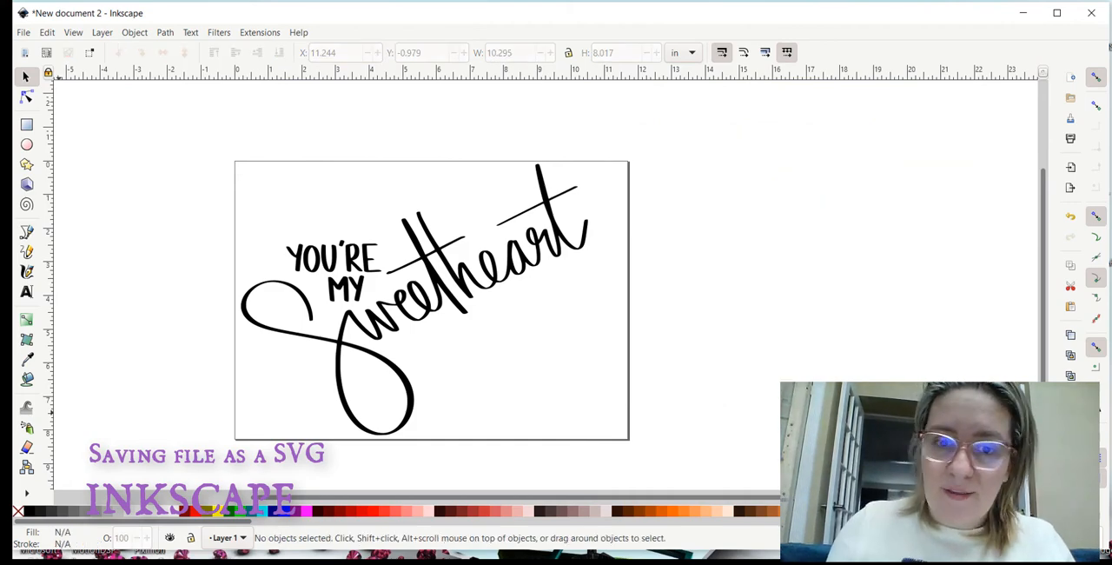
# Step: Select the black lettering and start saving the document under a new name in the Desktop folder YouTube Channel > Lesson 7 How to SVG
pyautogui.click(376, 346)
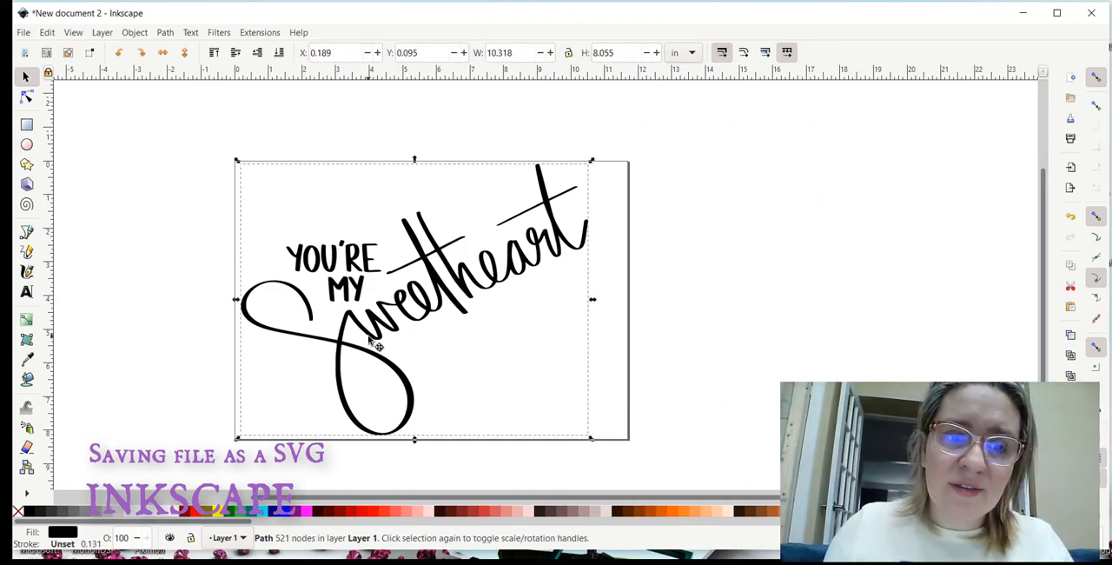
pyautogui.click(24, 33)
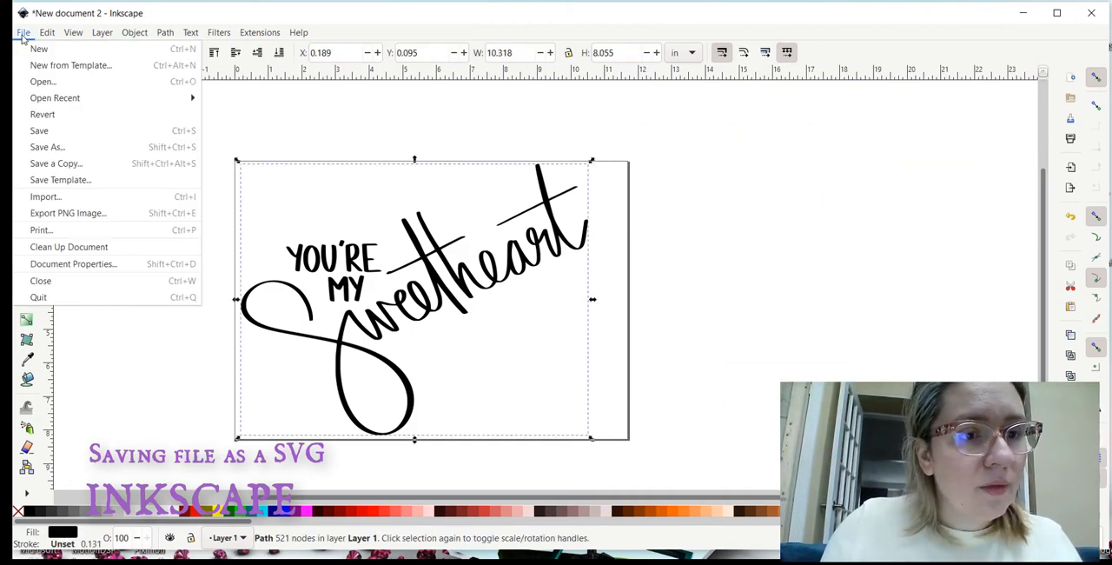
pyautogui.click(48, 147)
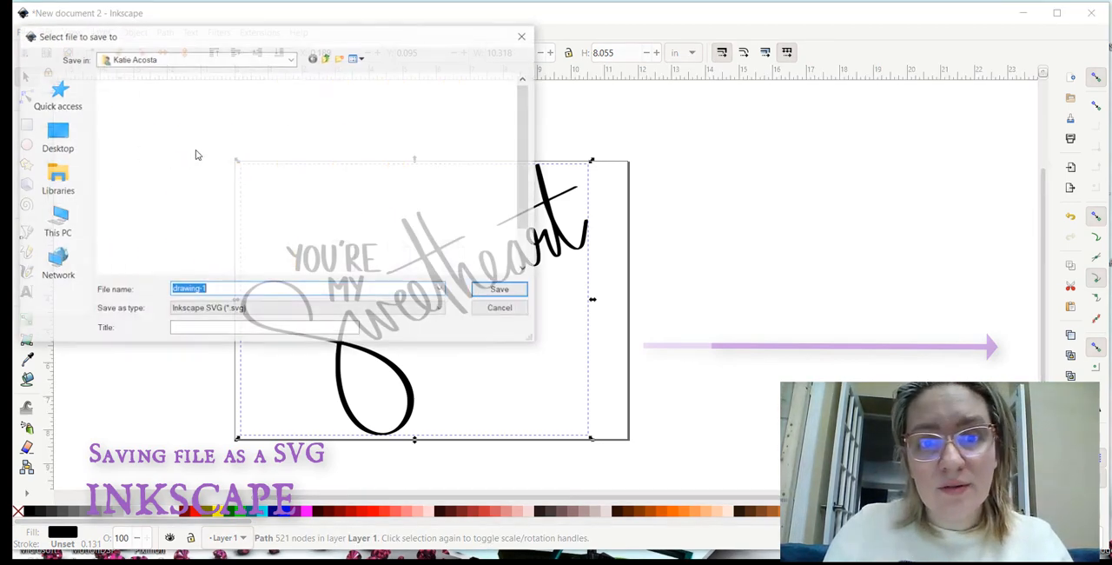
pyautogui.click(72, 141)
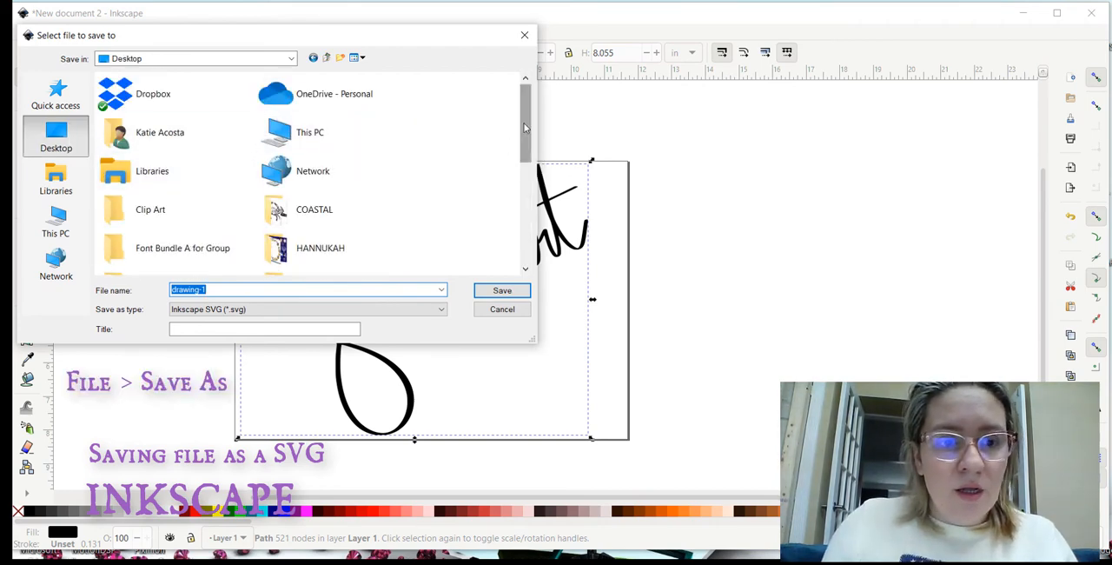
pyautogui.moveTo(525, 128); pyautogui.dragTo(520, 195)
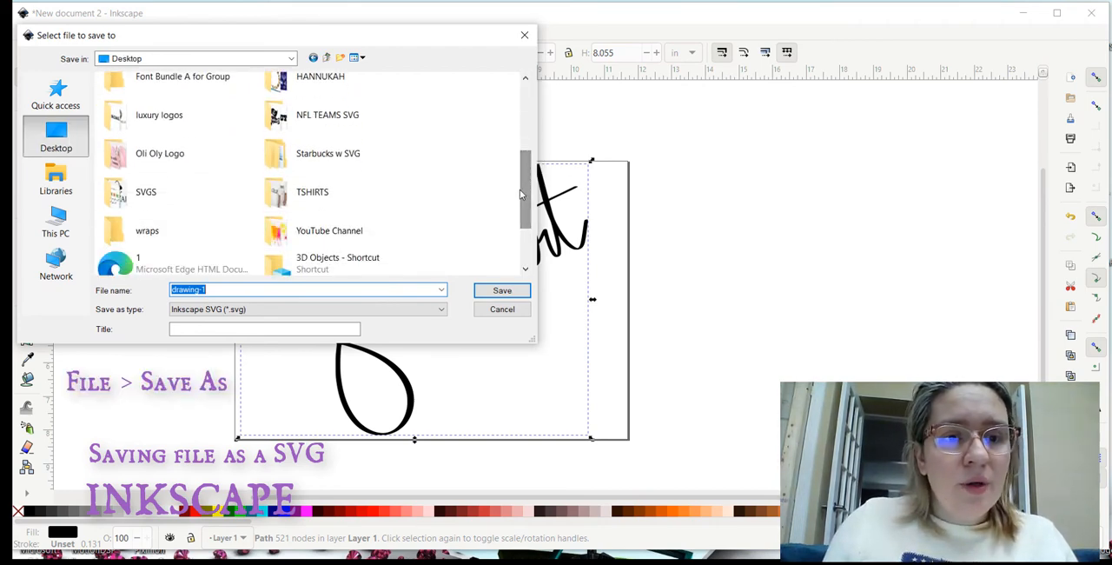
pyautogui.doubleClick(323, 235)
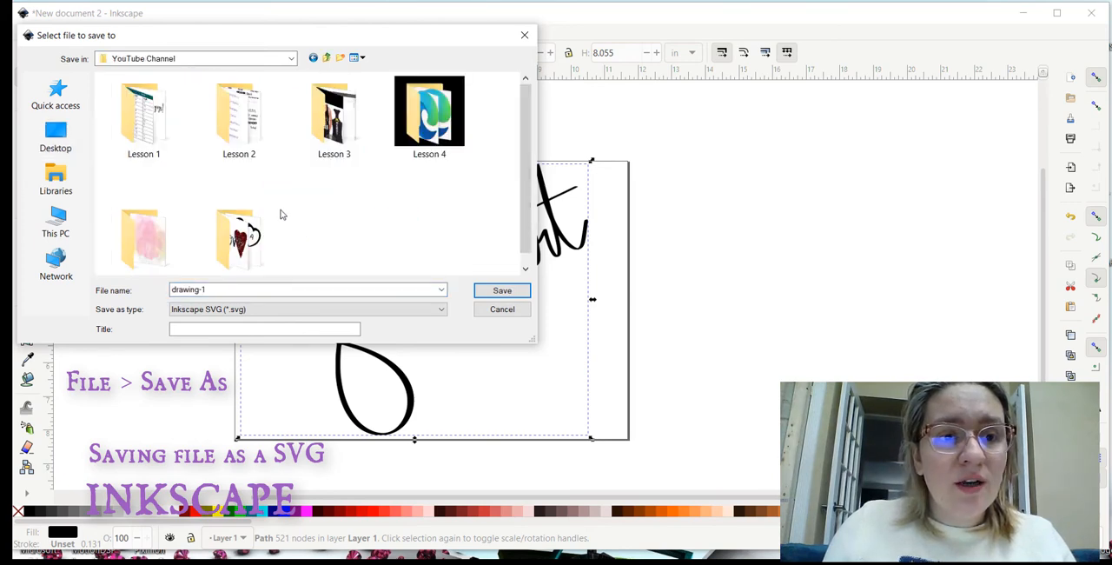
pyautogui.scroll(-1, 298, 192)
pyautogui.doubleClick(257, 224)
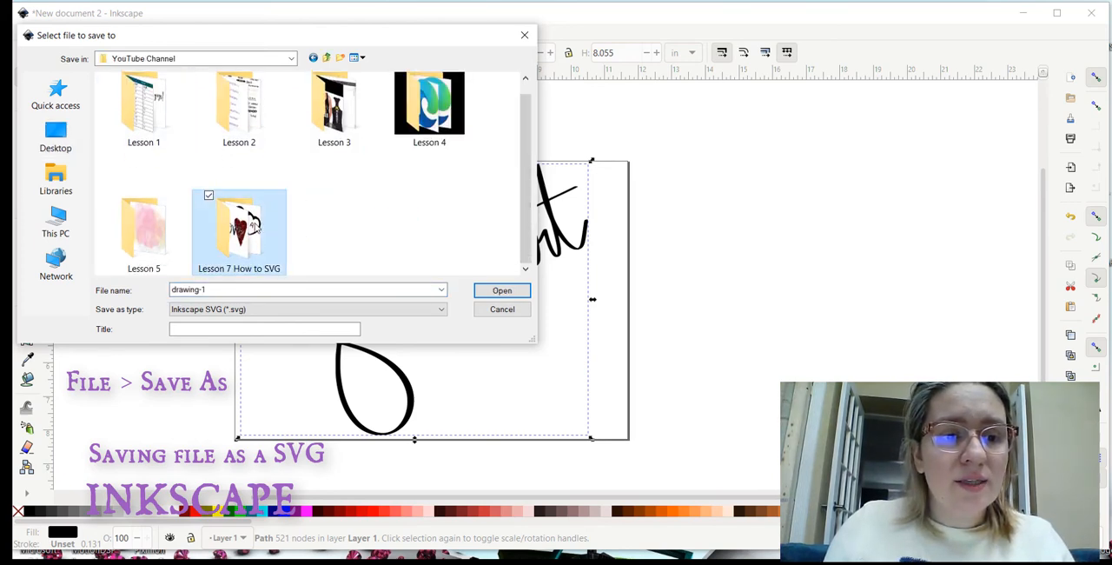
# Step: Name the file Sweetheart and save it in the Inkscape SVG (*.svg) format
pyautogui.doubleClick(220, 290)
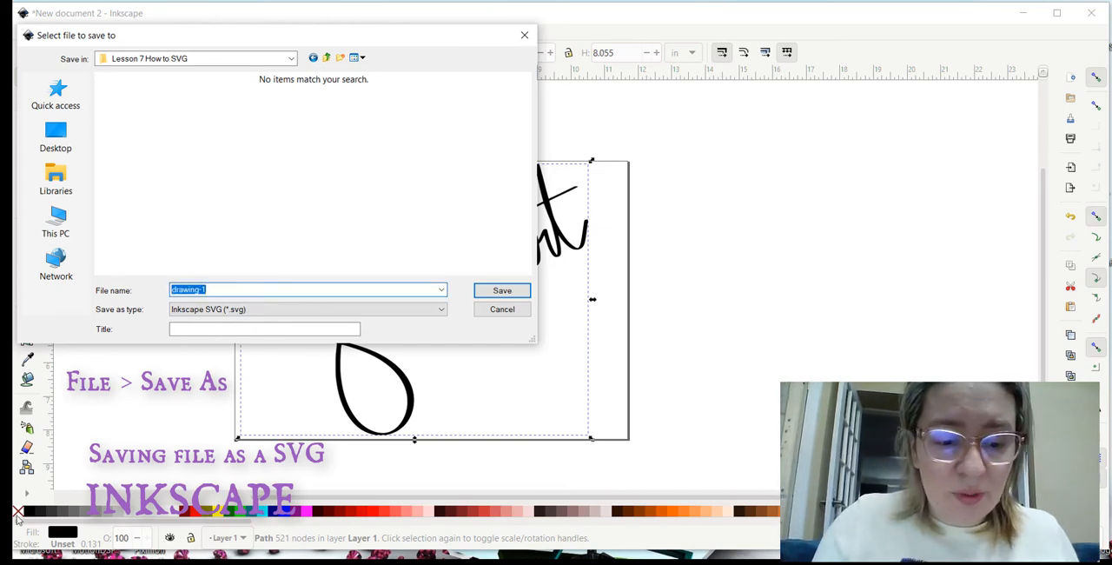
pyautogui.write('Swee')
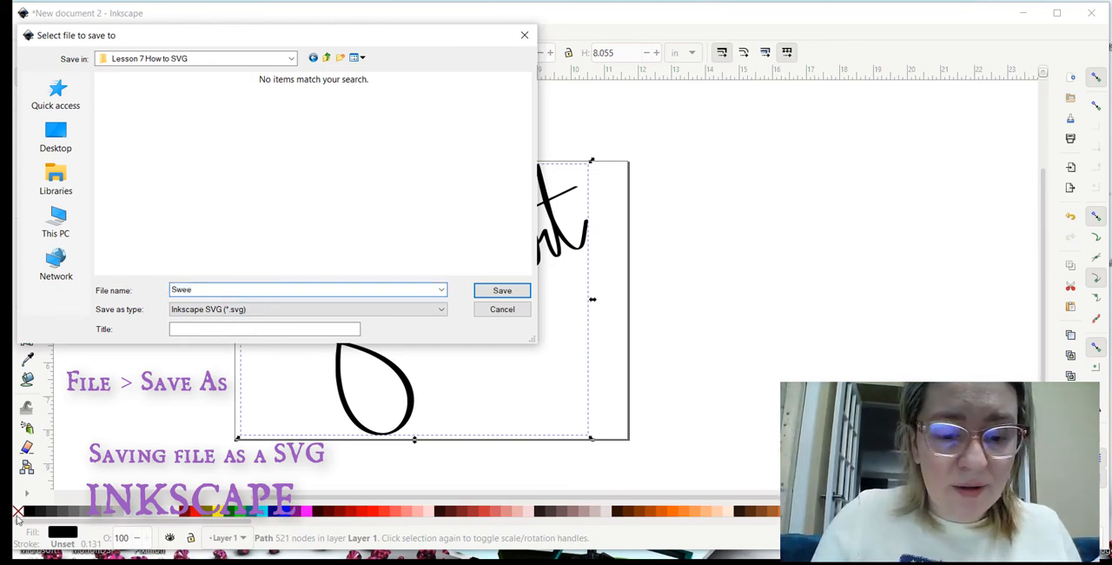
pyautogui.write('theart')
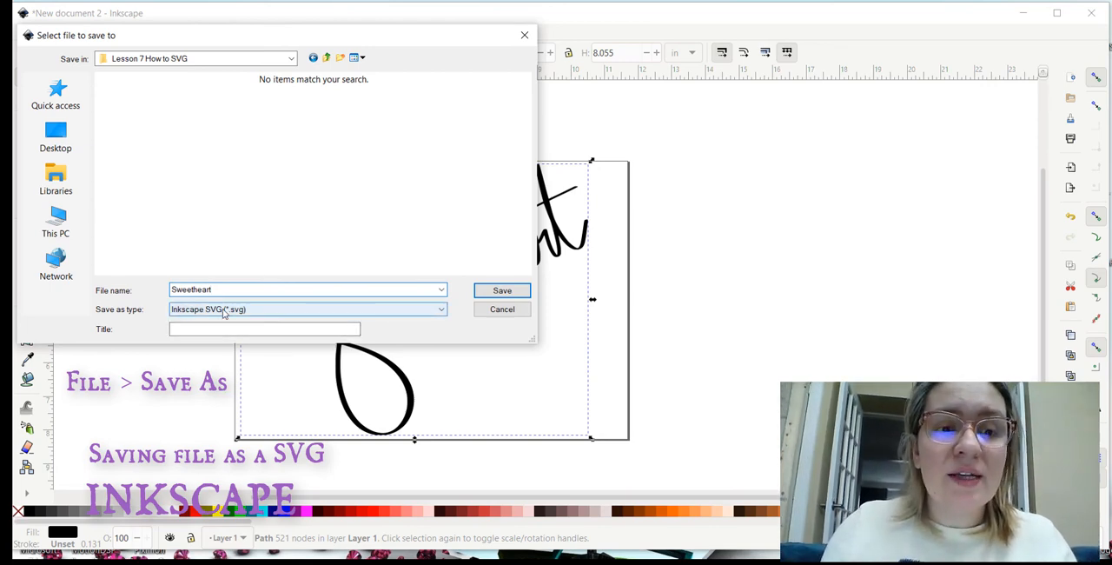
pyautogui.click(502, 290)
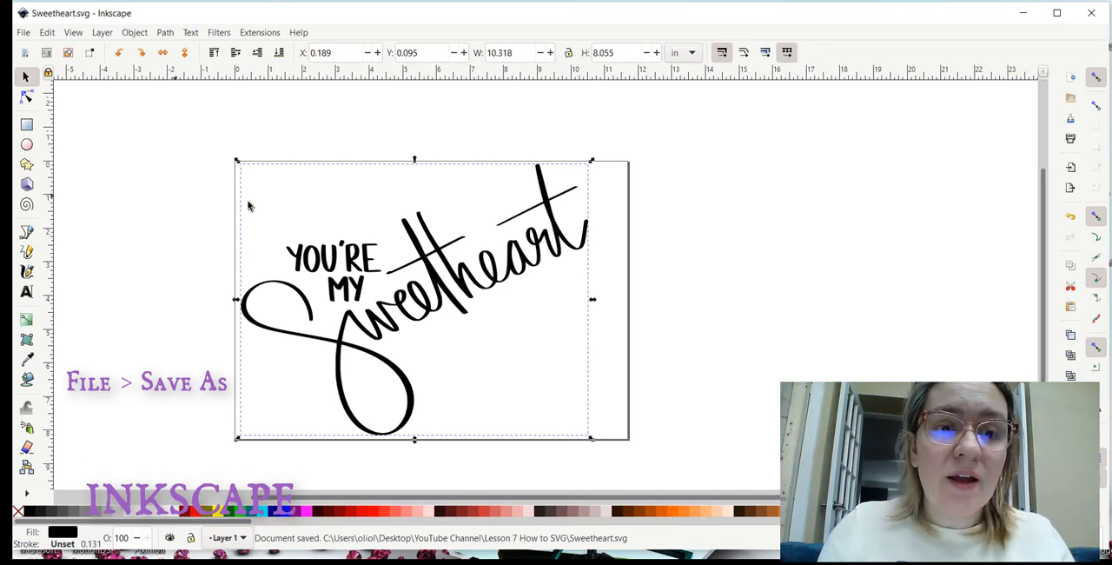
pyautogui.click(22, 34)
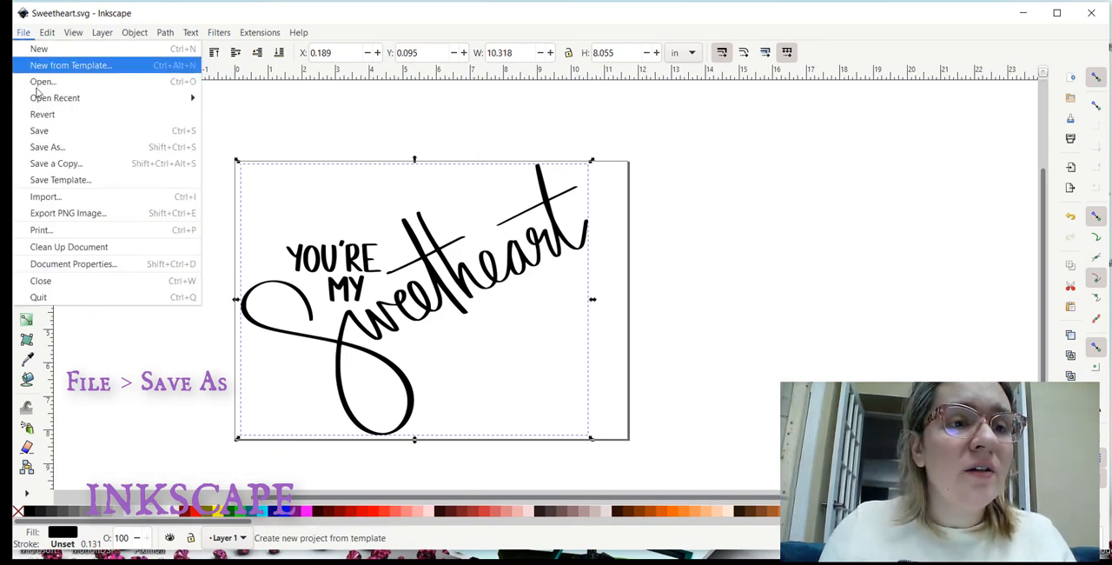
pyautogui.click(65, 154)
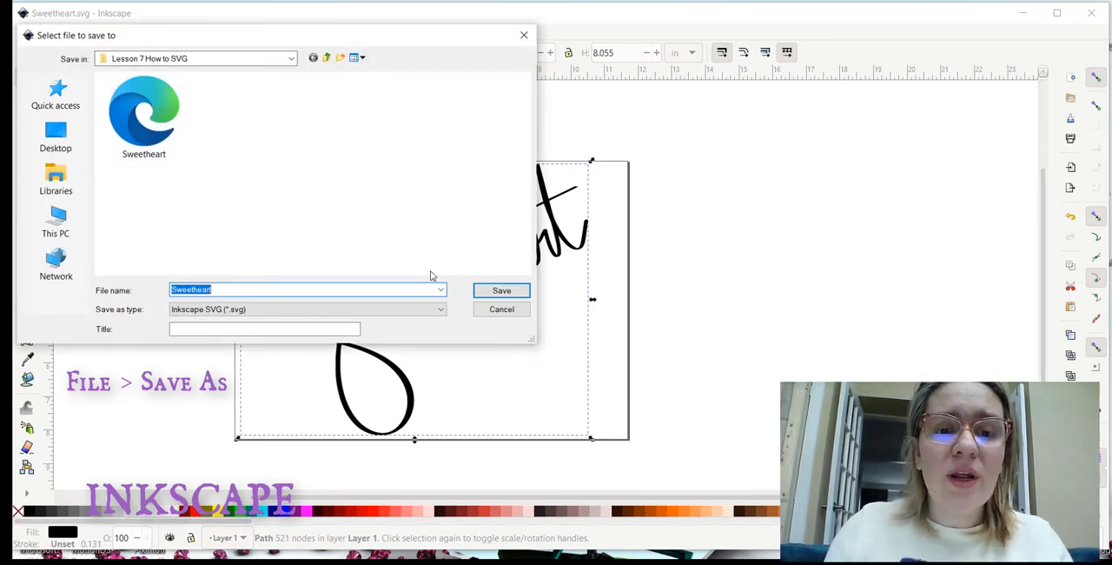
pyautogui.click(502, 310)
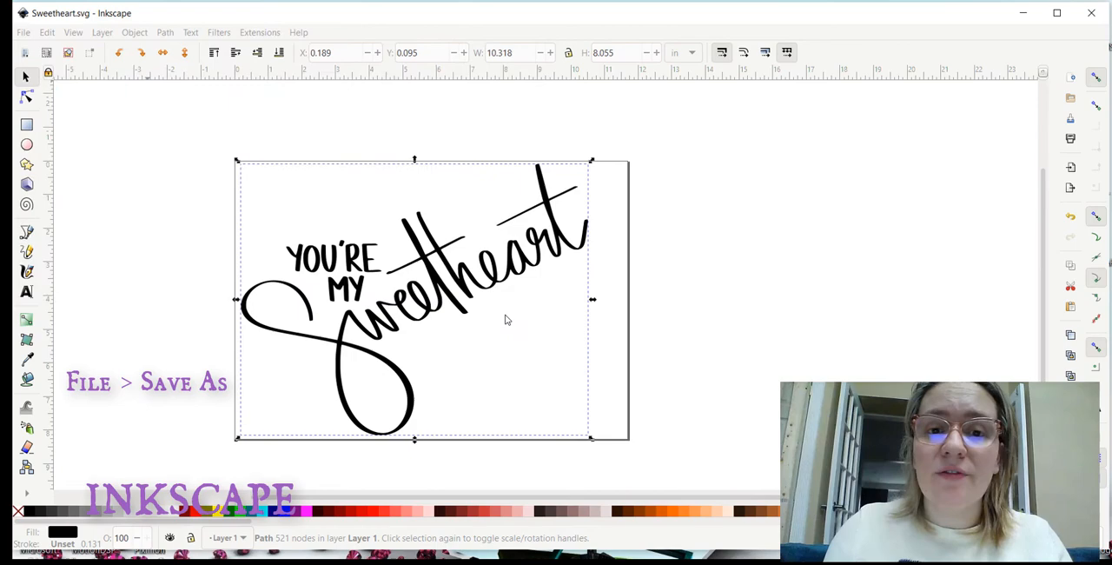
# Step: Switch to Cricut Design Space and start a new blank project, saving the unsaved project on the canvas first
pyautogui.click(1027, 13)
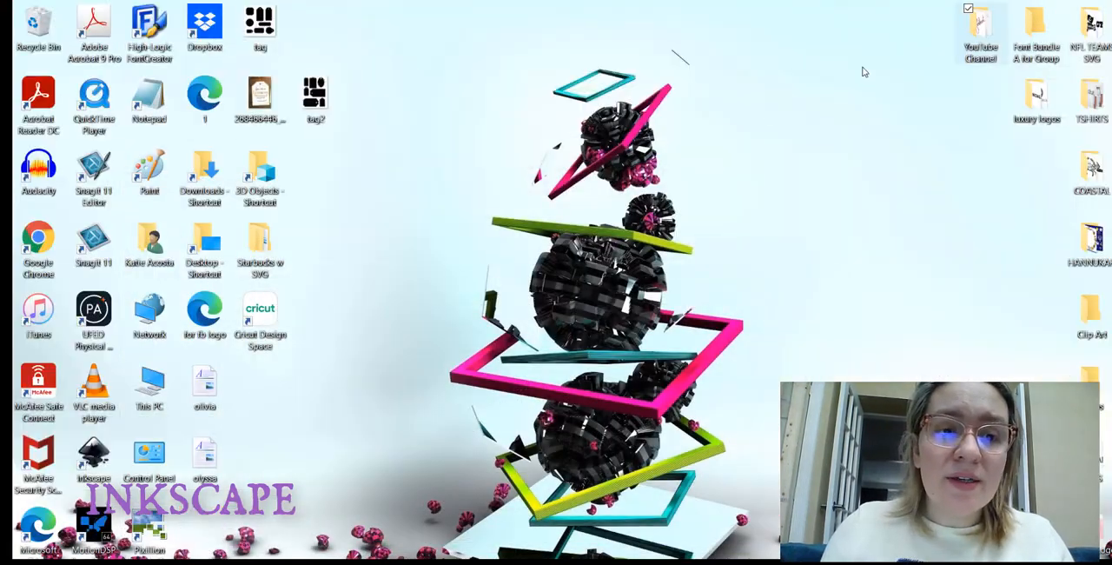
pyautogui.click(272, 322)
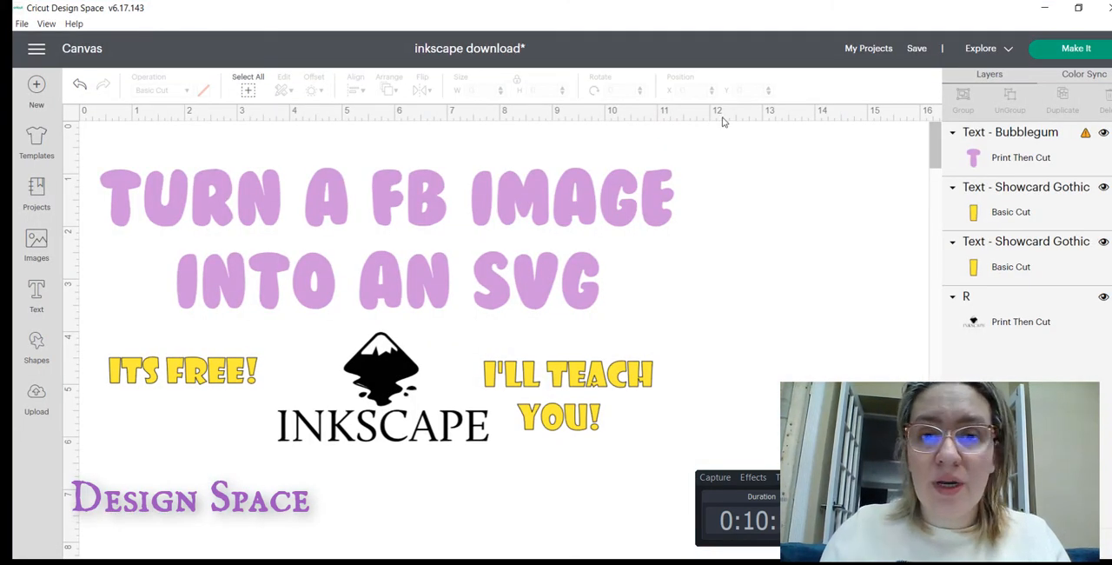
pyautogui.click(37, 87)
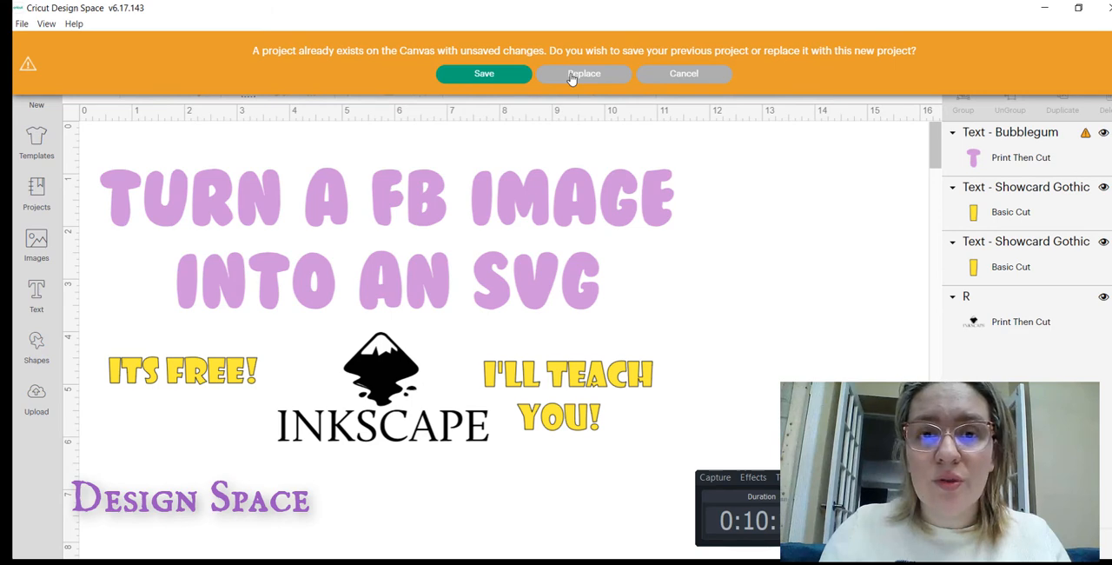
pyautogui.click(481, 76)
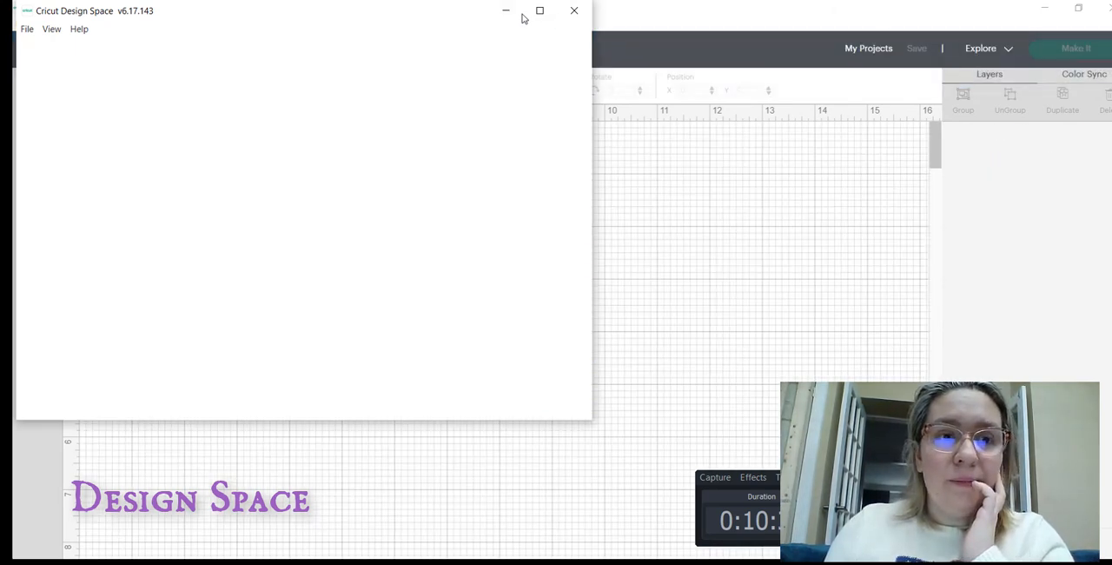
pyautogui.click(588, 15)
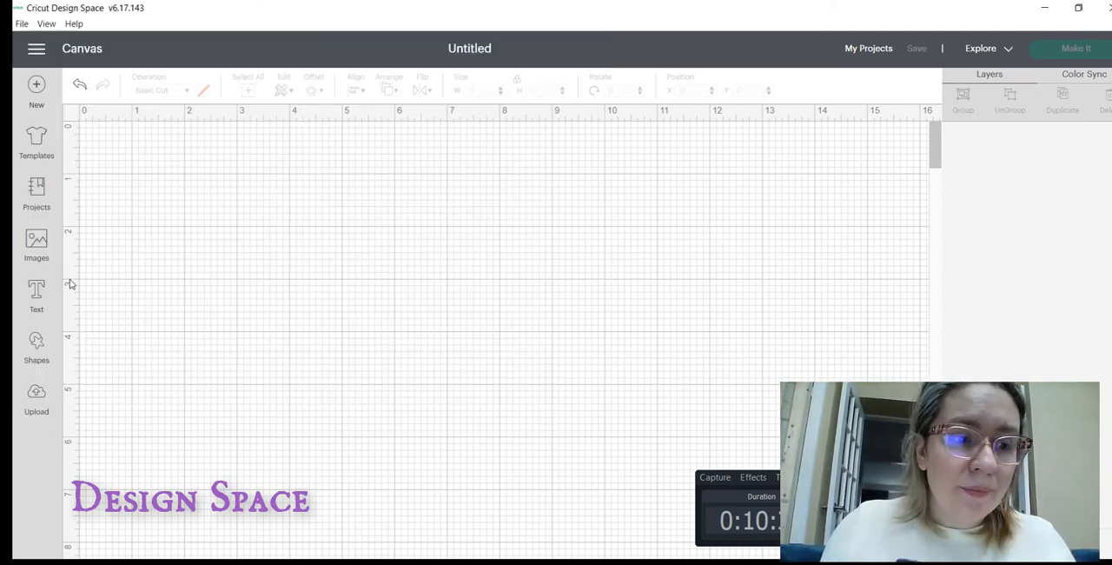
# Step: Upload the Sweetheart SVG file as an image from the Desktop folder YouTube Channel > Lesson 7 How to SVG
pyautogui.click(37, 399)
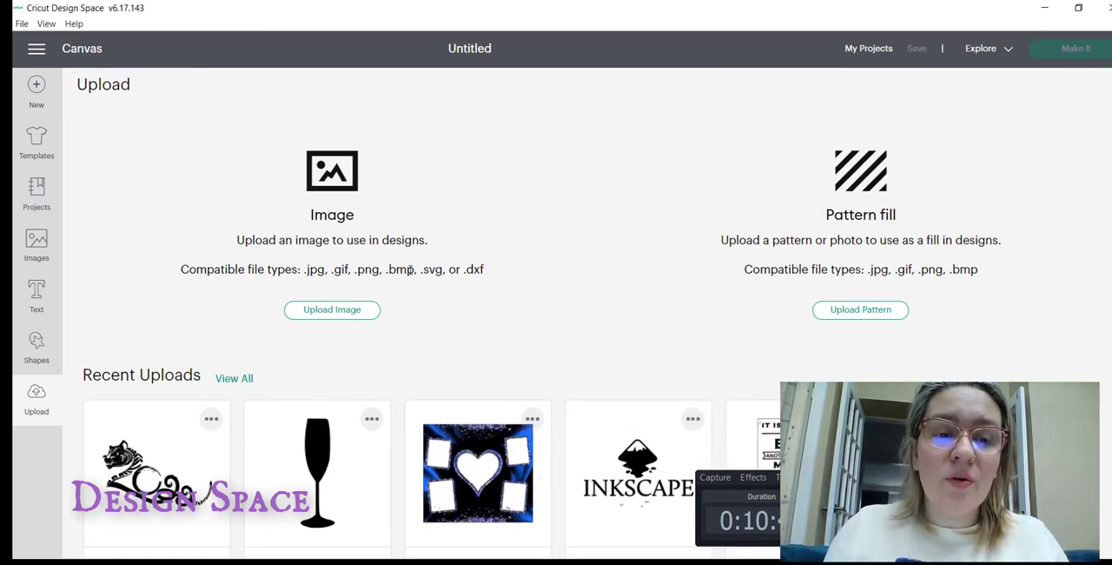
pyautogui.click(327, 313)
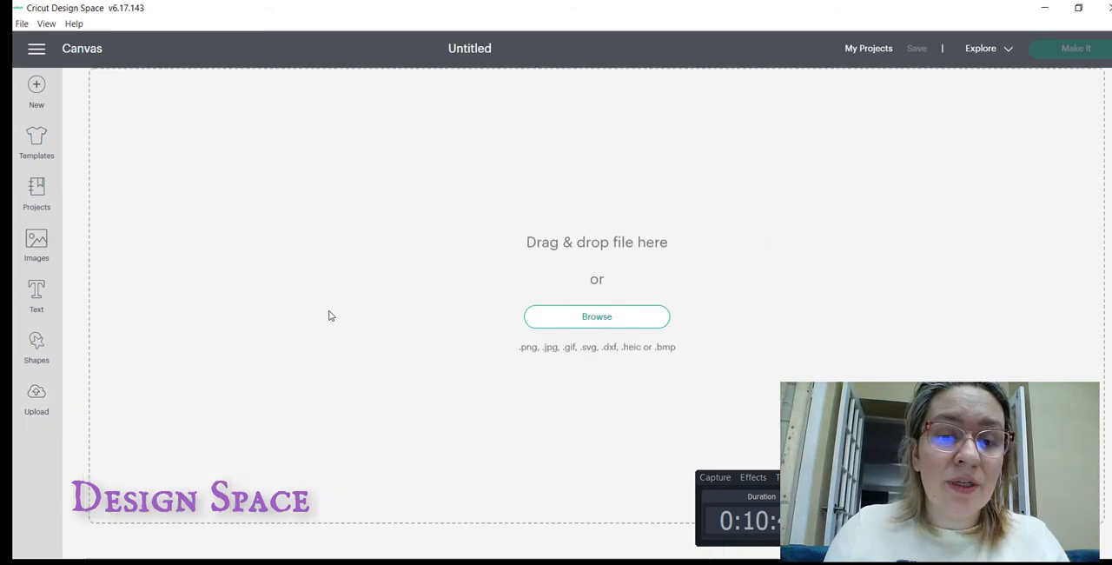
pyautogui.click(605, 319)
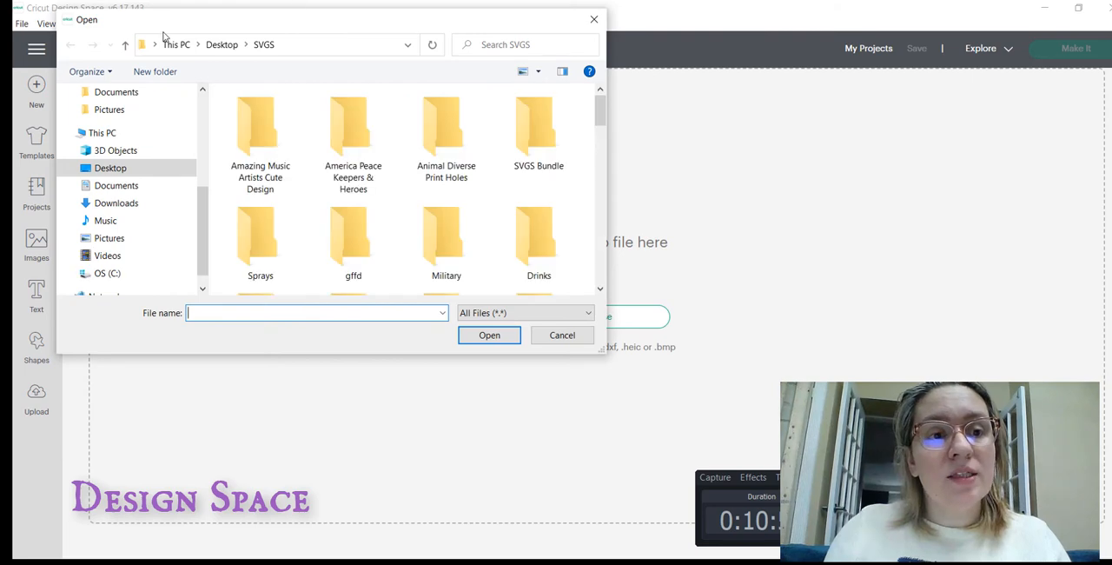
pyautogui.click(227, 45)
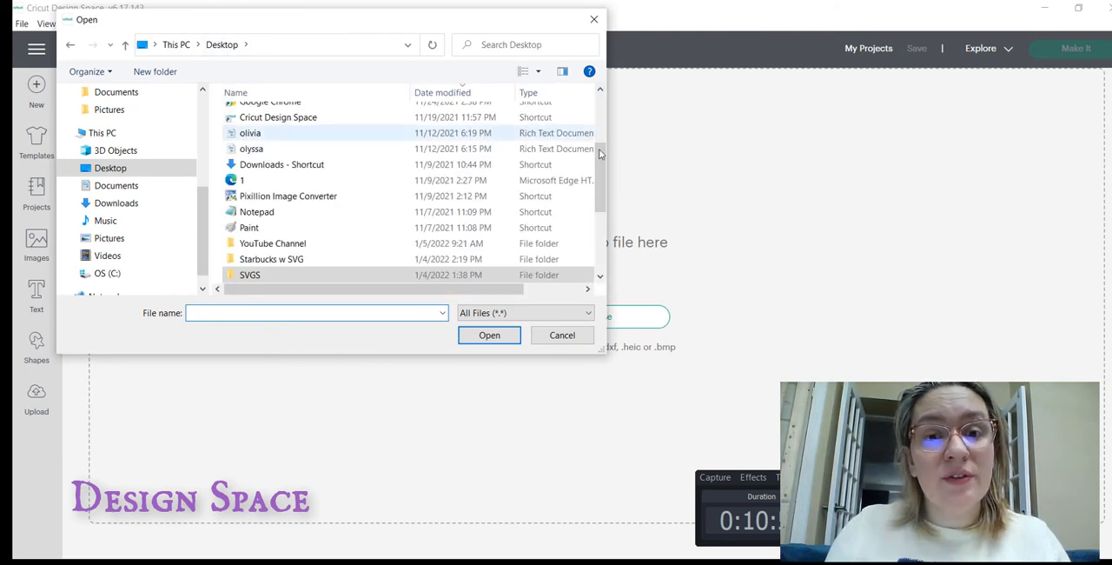
pyautogui.moveTo(598, 184); pyautogui.dragTo(597, 209)
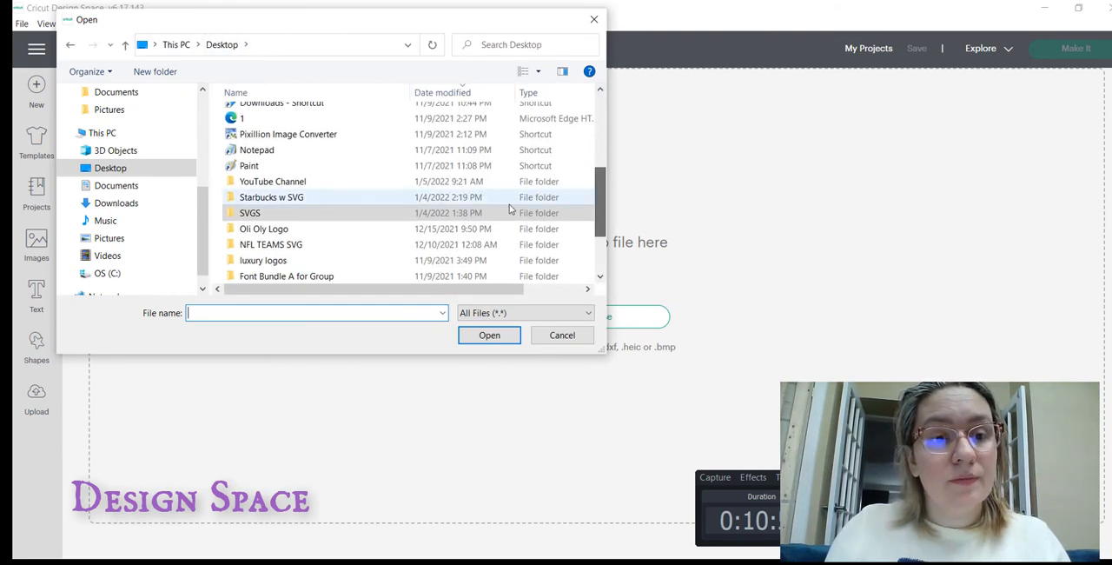
pyautogui.click(268, 186)
pyautogui.doubleClick(268, 186)
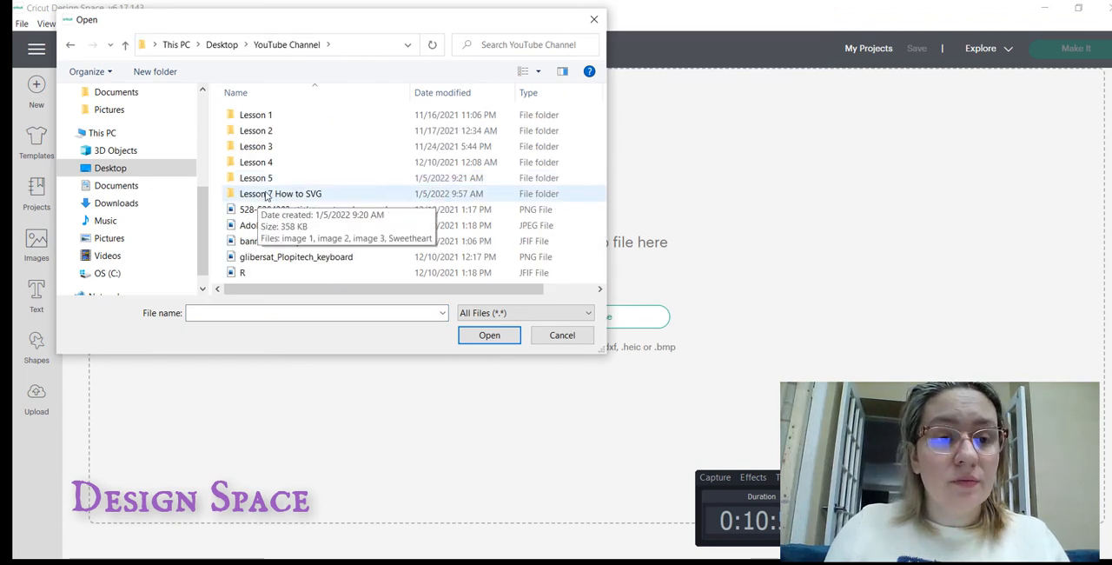
pyautogui.doubleClick(267, 195)
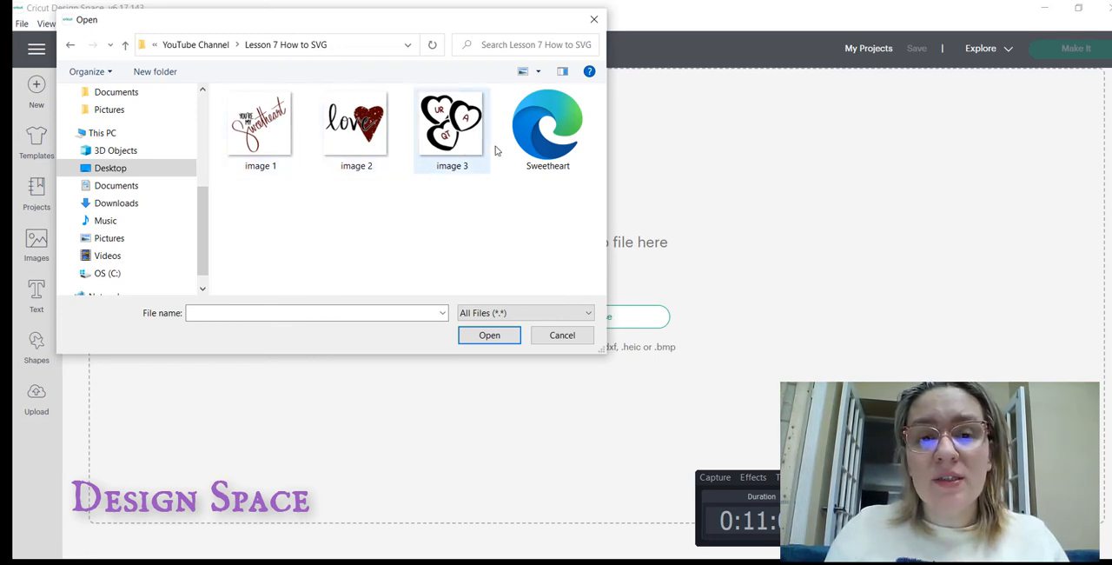
pyautogui.click(569, 151)
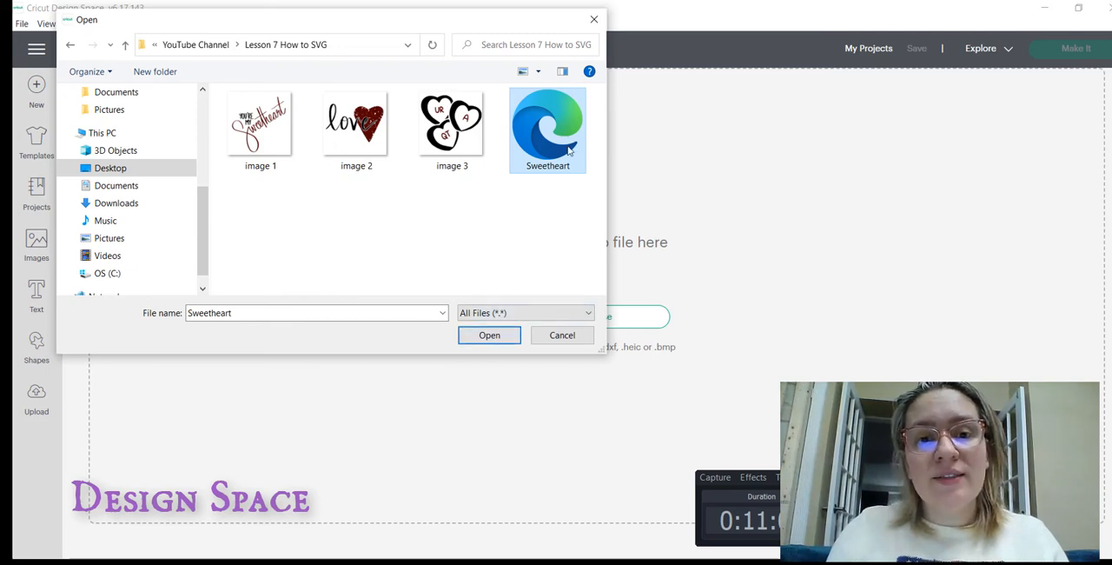
pyautogui.click(487, 335)
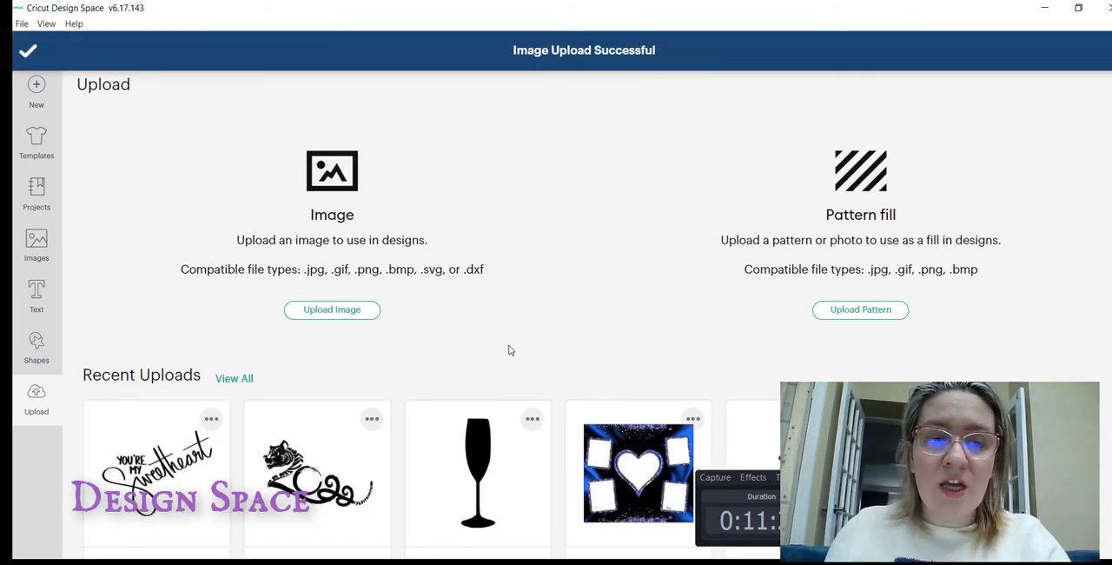
# Step: Resize the program window to fit within the screen and add the uploaded "You're My Sweetheart" image to the canvas
pyautogui.scroll(-2, 484, 325)
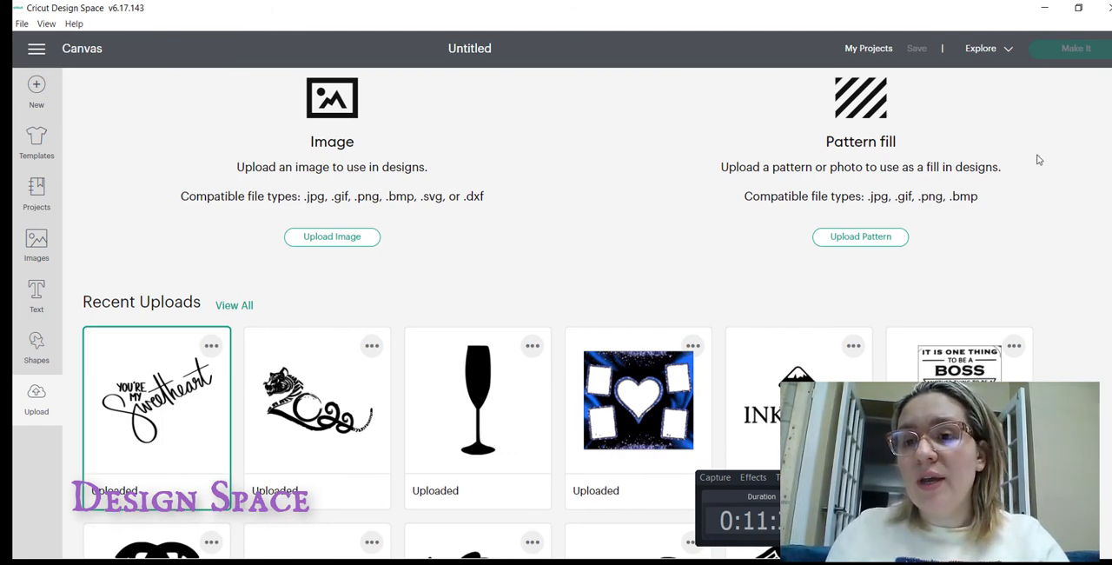
pyautogui.click(1078, 7)
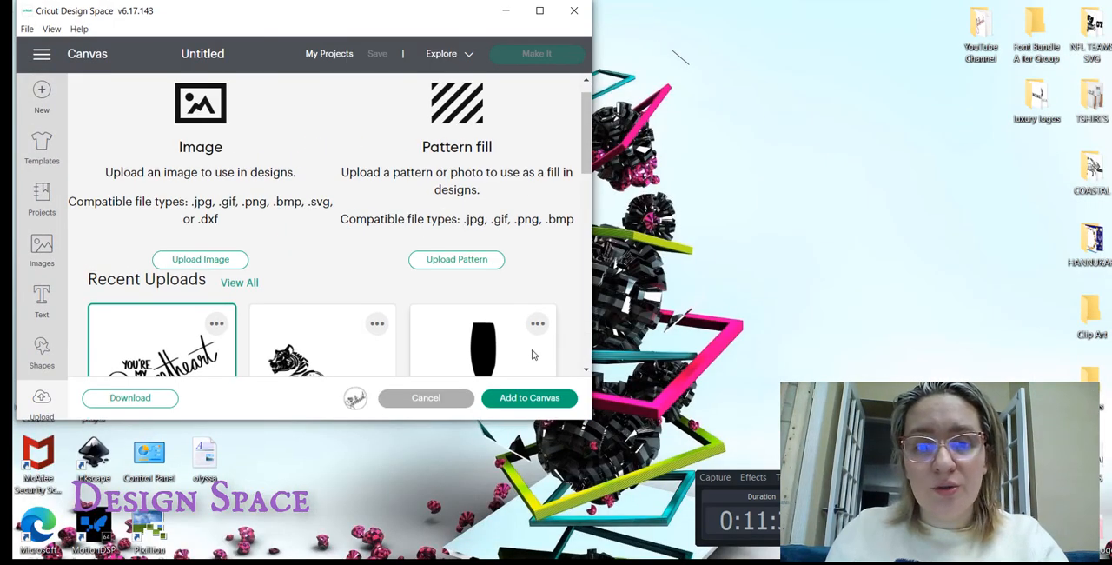
pyautogui.moveTo(589, 418); pyautogui.dragTo(1104, 551)
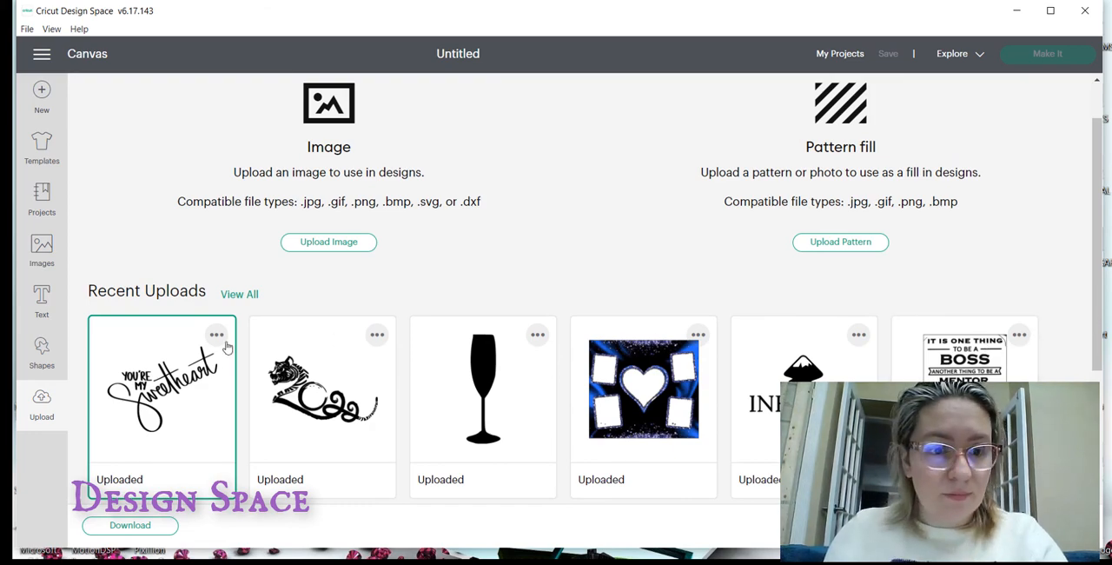
pyautogui.click(207, 383)
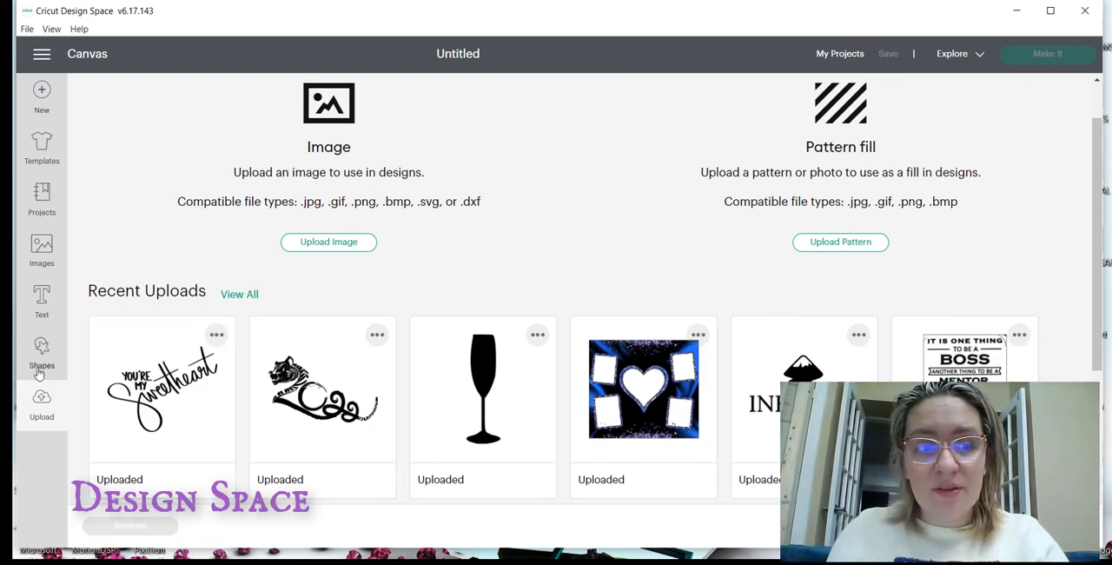
pyautogui.click(202, 402)
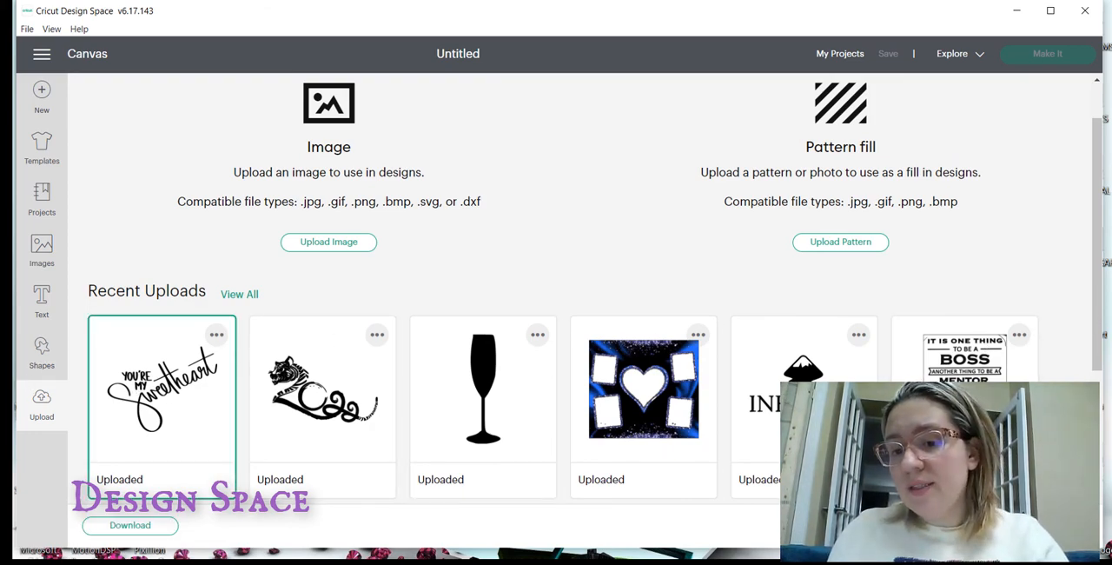
pyautogui.click(1040, 524)
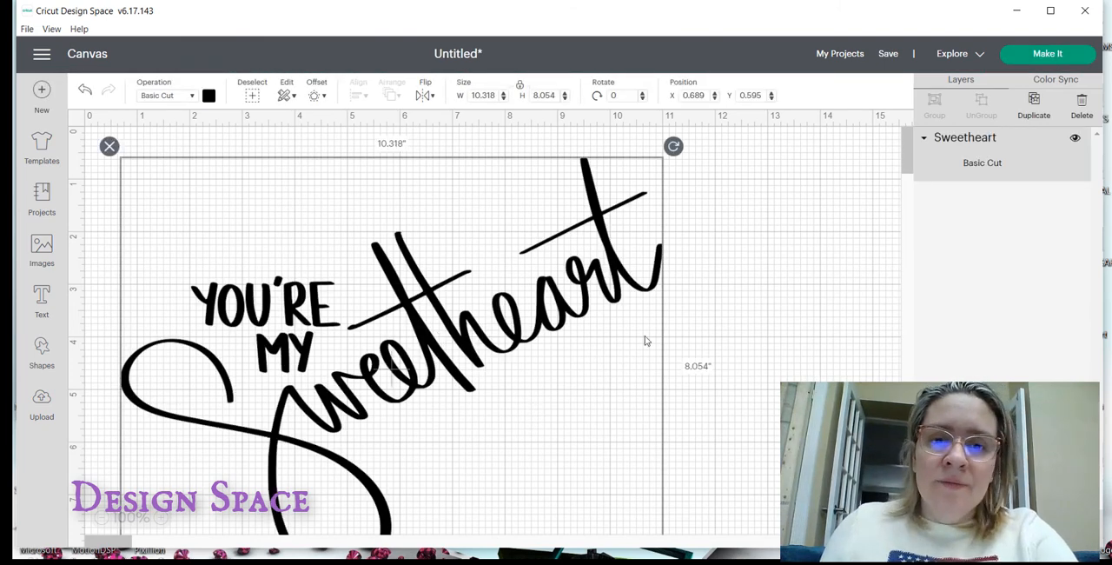
# Step: Shrink the "You're My Sweetheart" lettering on the canvas proportionally to about 5.83 by 4.55 inches
pyautogui.click(702, 273)
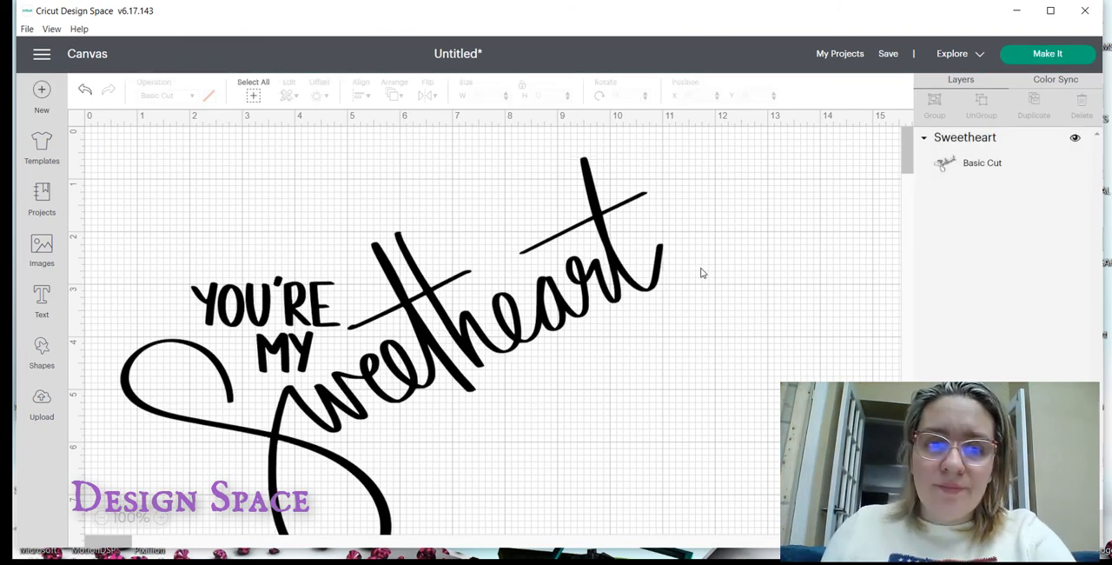
pyautogui.click(451, 345)
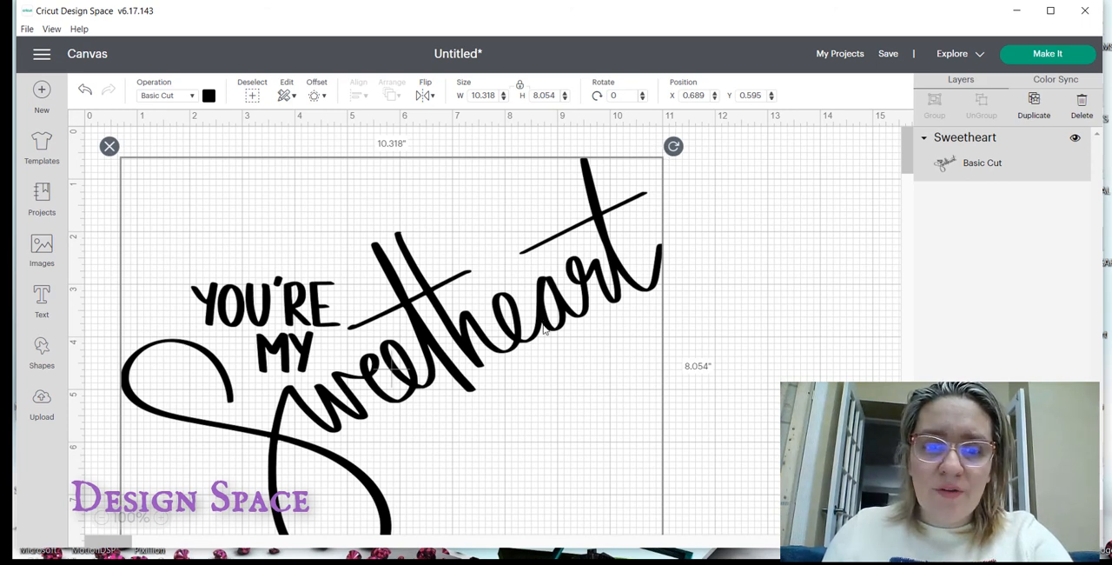
pyautogui.scroll(-5, 544, 329)
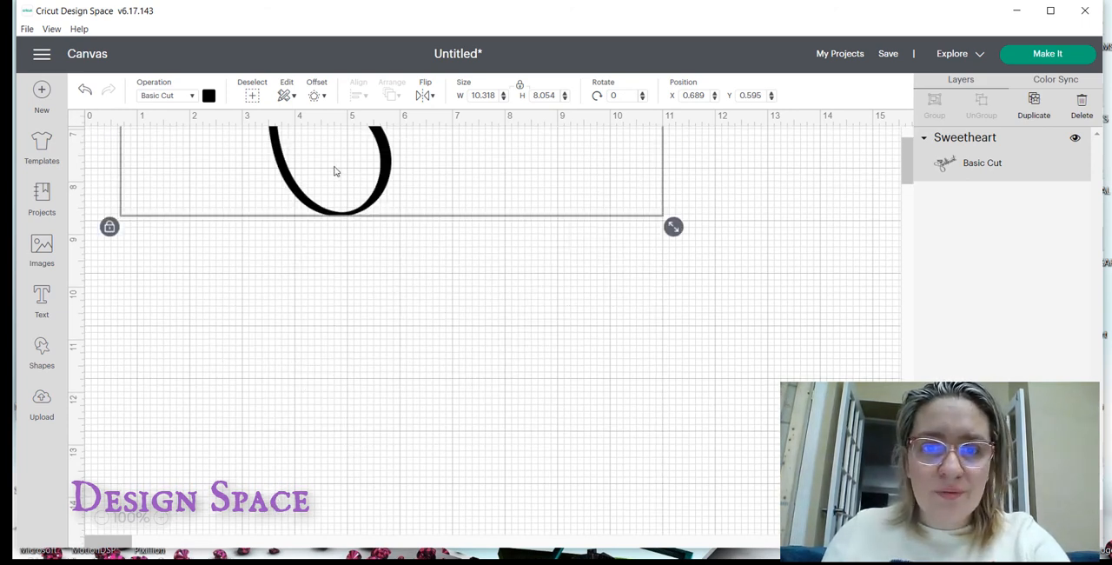
pyautogui.moveTo(673, 226); pyautogui.dragTo(466, 178)
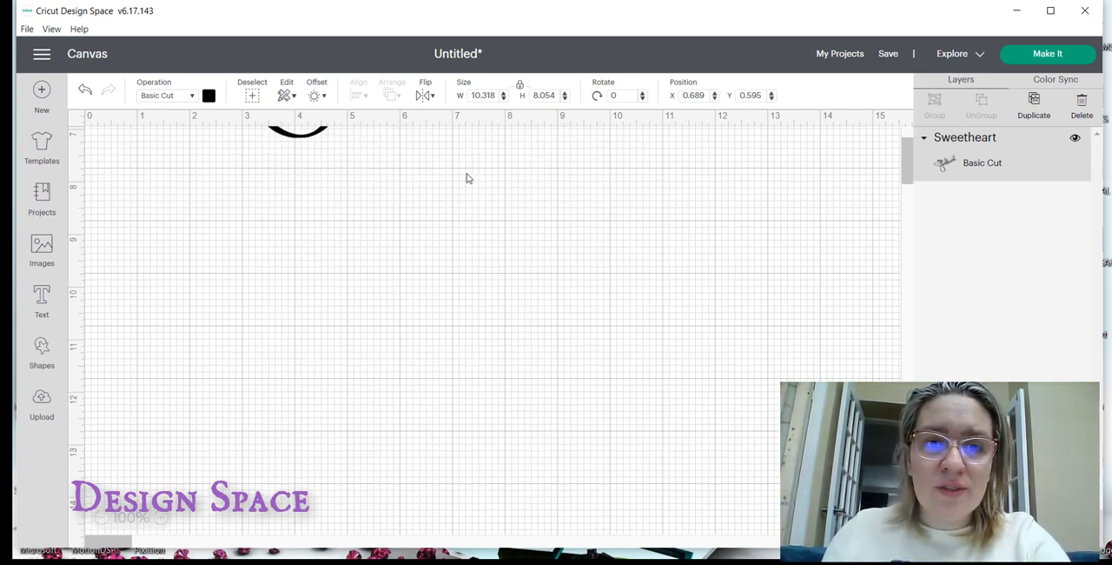
pyautogui.scroll(5, 467, 172)
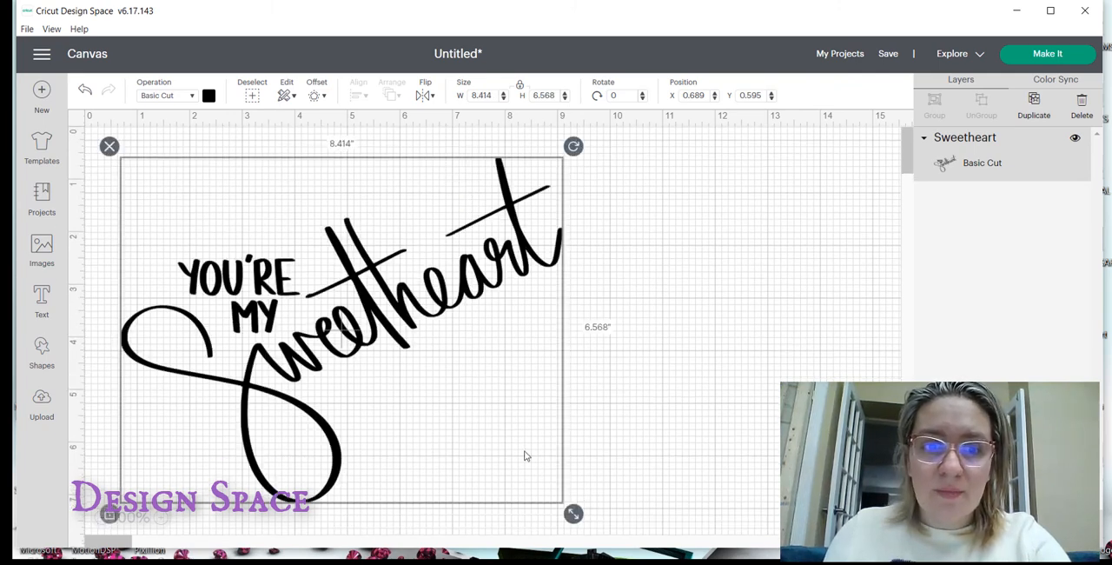
pyautogui.moveTo(574, 514); pyautogui.dragTo(427, 335)
pyautogui.click(504, 330)
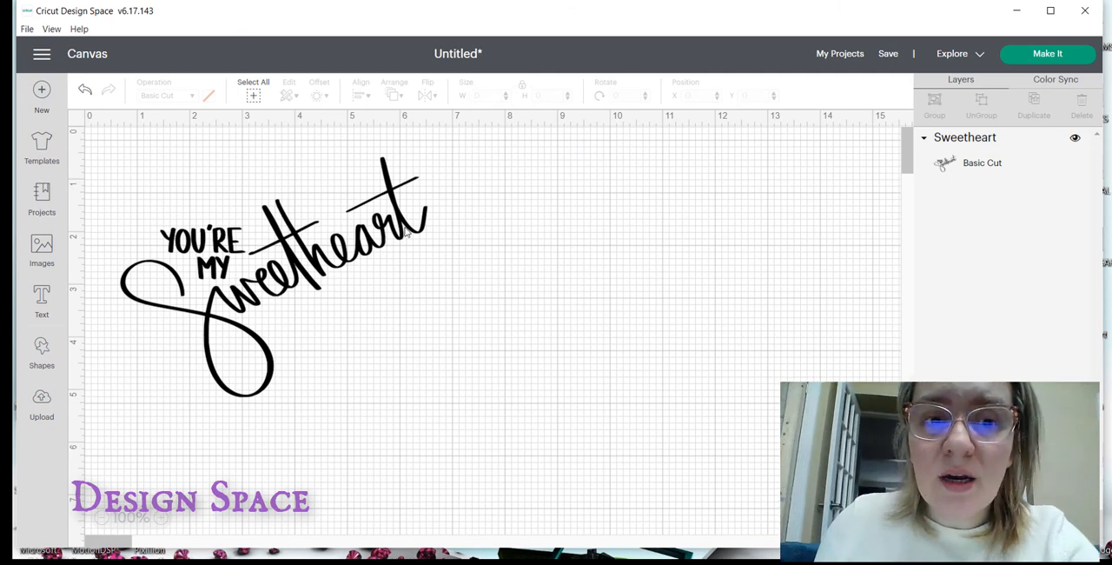
pyautogui.moveTo(464, 146); pyautogui.dragTo(89, 419)
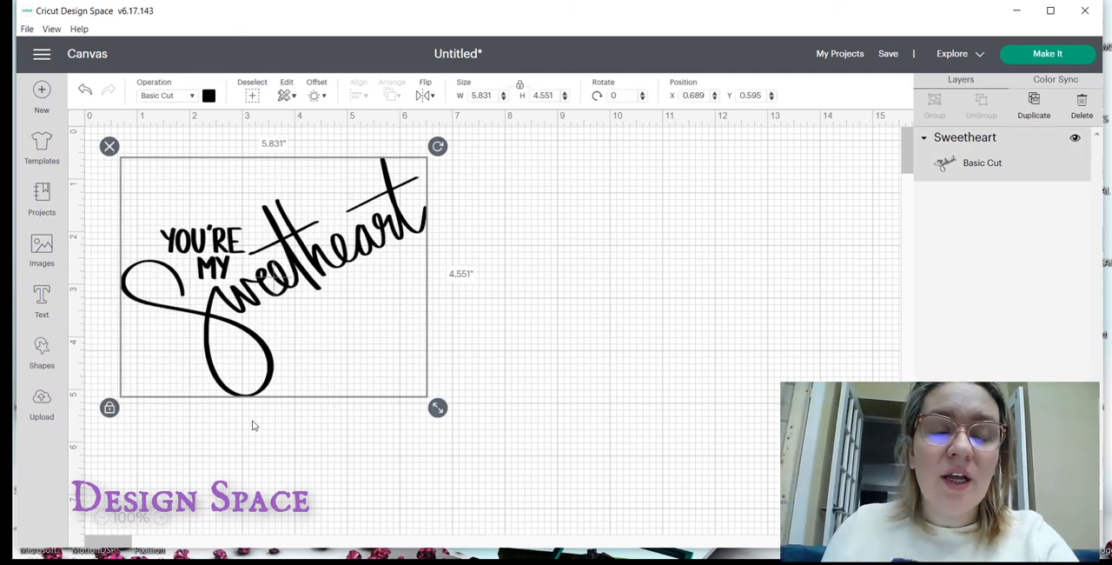
pyautogui.click(502, 365)
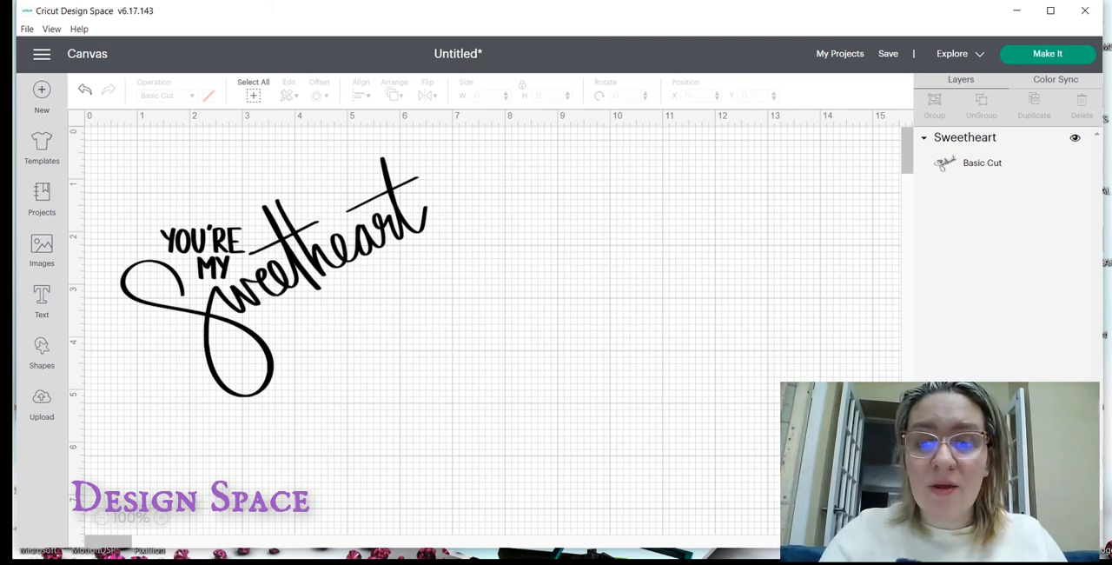